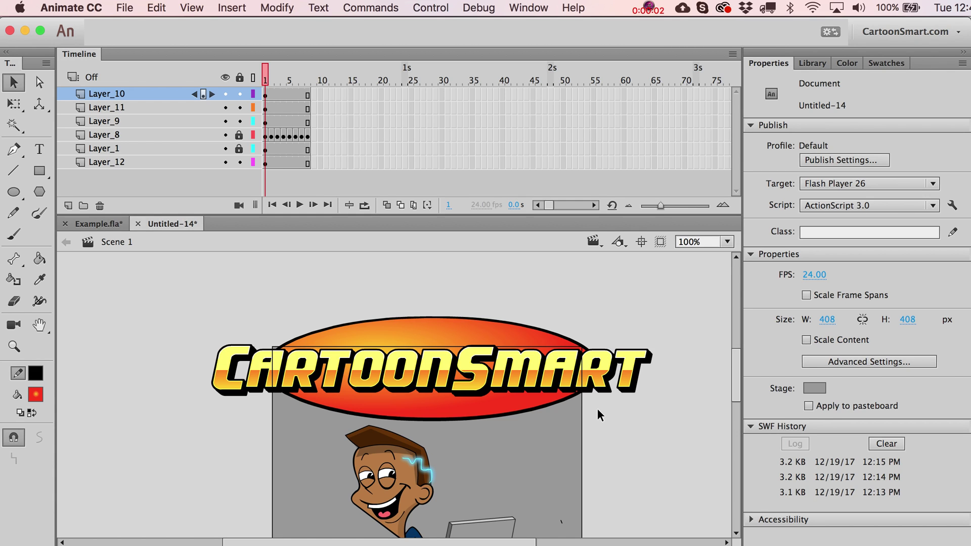
Step: Set the stage width to 951 px in the Properties panel
{"action": "left_click", "coordinate": [826, 319]}
{"action": "type", "text": "680"}
{"action": "key", "text": "Return"}
{"action": "type", "text": "951"}
{"action": "key", "text": "Return"}
Step: Move the CartoonSmart logo down and to the right on the widened stage
{"action": "left_click_drag", "start_coordinate": [629, 426], "coordinate": [433, 392]}
{"action": "left_click", "coordinate": [340, 317]}
{"action": "left_click_drag", "start_coordinate": [341, 317], "coordinate": [521, 368]}
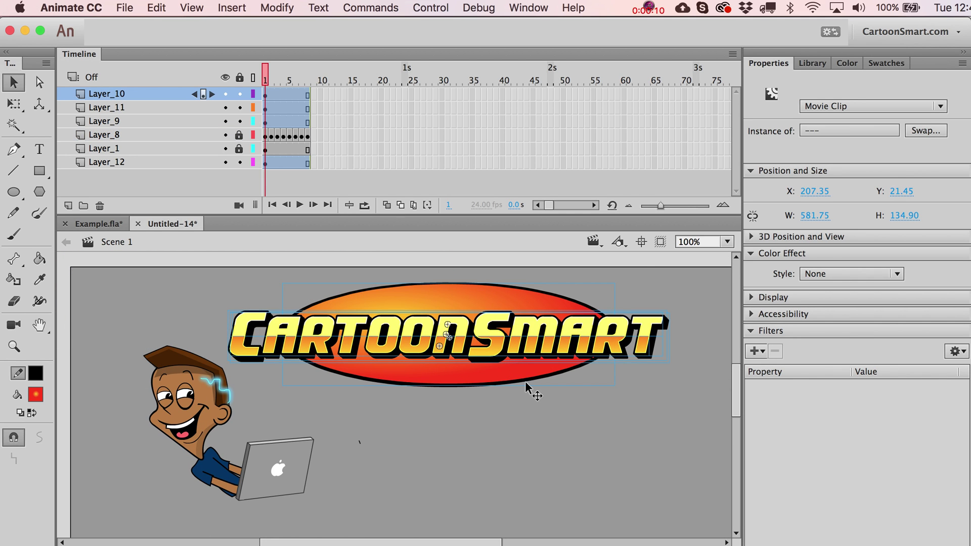
{"action": "left_click_drag", "start_coordinate": [405, 299], "coordinate": [459, 333]}
{"action": "scroll", "coordinate": [520, 418], "scroll_direction": "right", "scroll_amount": 4}
{"action": "left_click", "coordinate": [492, 447]}
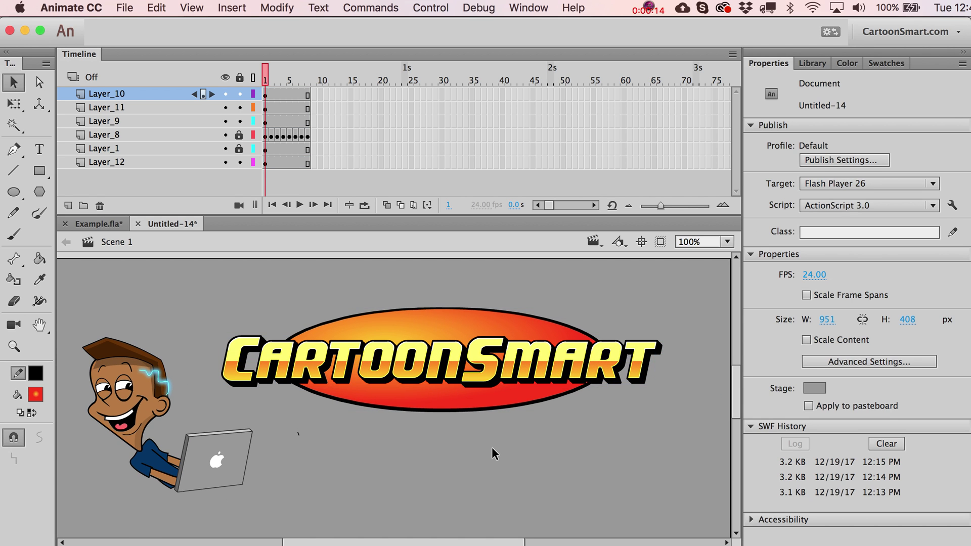
{"action": "left_click", "coordinate": [387, 321]}
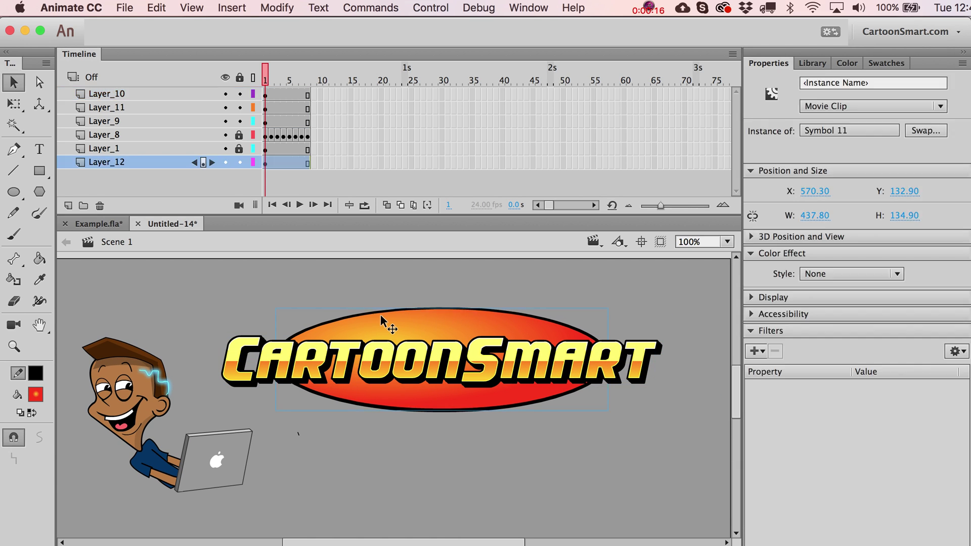
{"action": "left_click", "coordinate": [336, 309]}
{"action": "left_click_drag", "start_coordinate": [257, 356], "coordinate": [244, 292]}
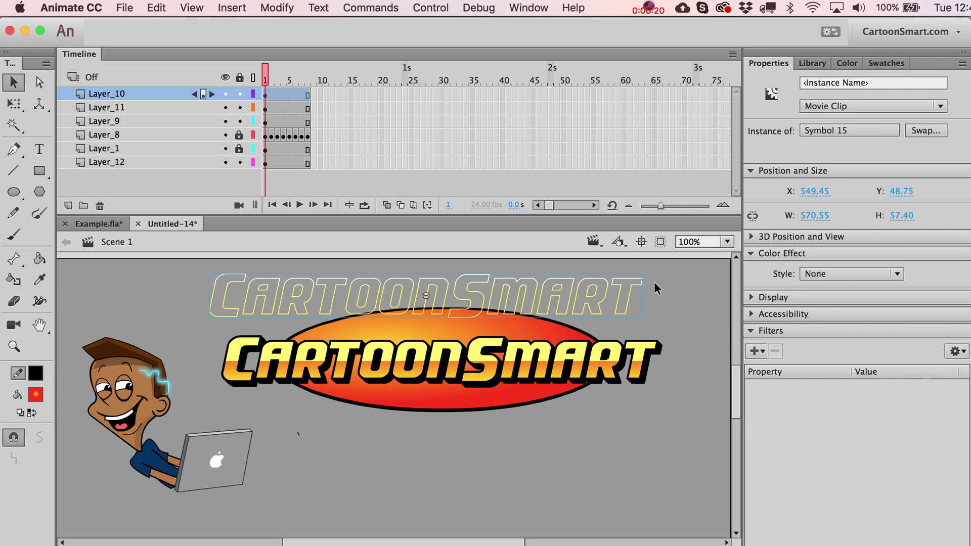
{"action": "scroll", "coordinate": [378, 333], "scroll_direction": "up", "scroll_amount": 2}
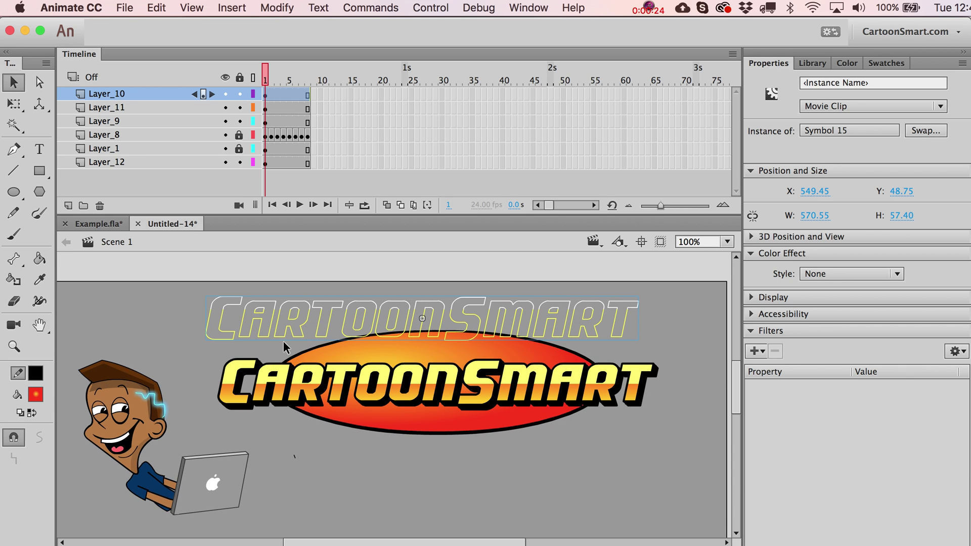
{"action": "left_click", "coordinate": [241, 383]}
{"action": "left_click_drag", "start_coordinate": [241, 383], "coordinate": [174, 339]}
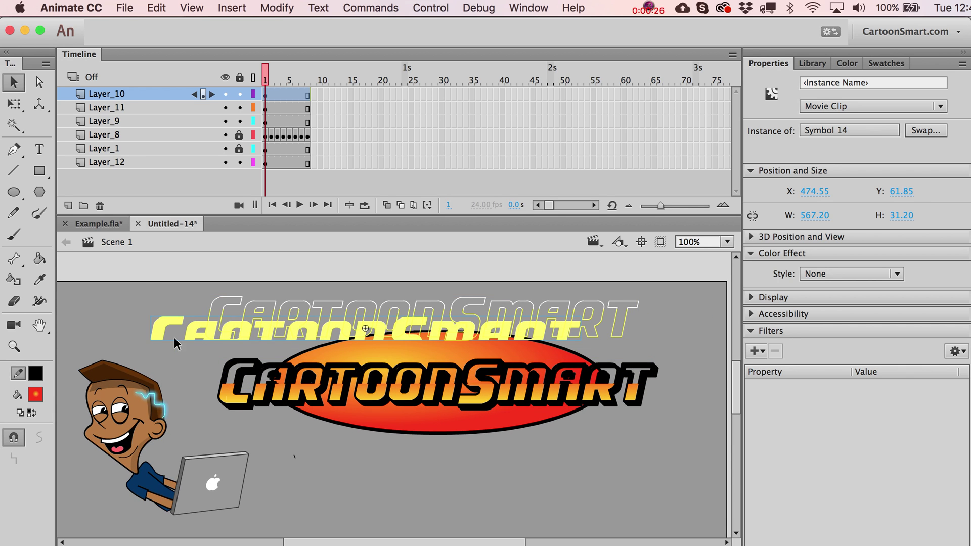
{"action": "left_click_drag", "start_coordinate": [238, 404], "coordinate": [253, 461]}
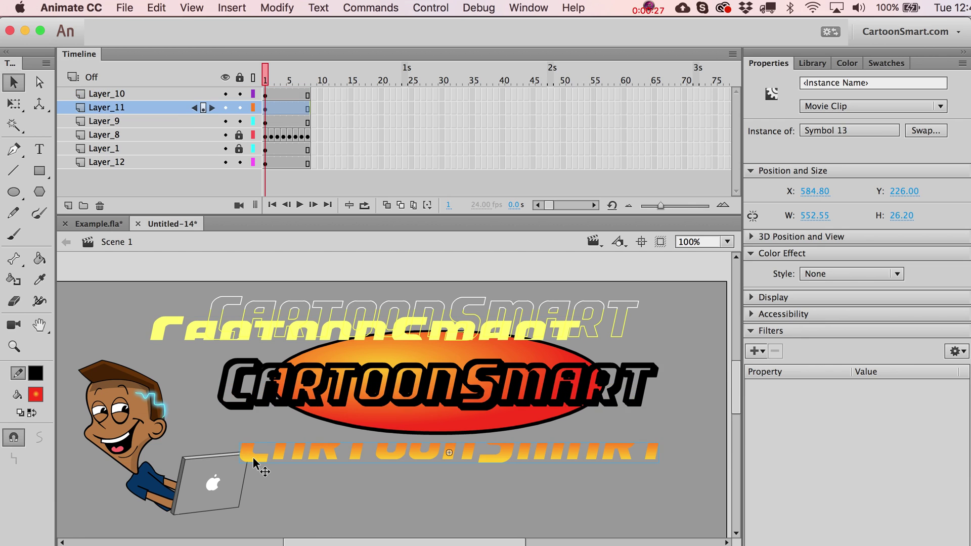
{"action": "left_click", "coordinate": [270, 402]}
{"action": "key", "text": "super+z"}
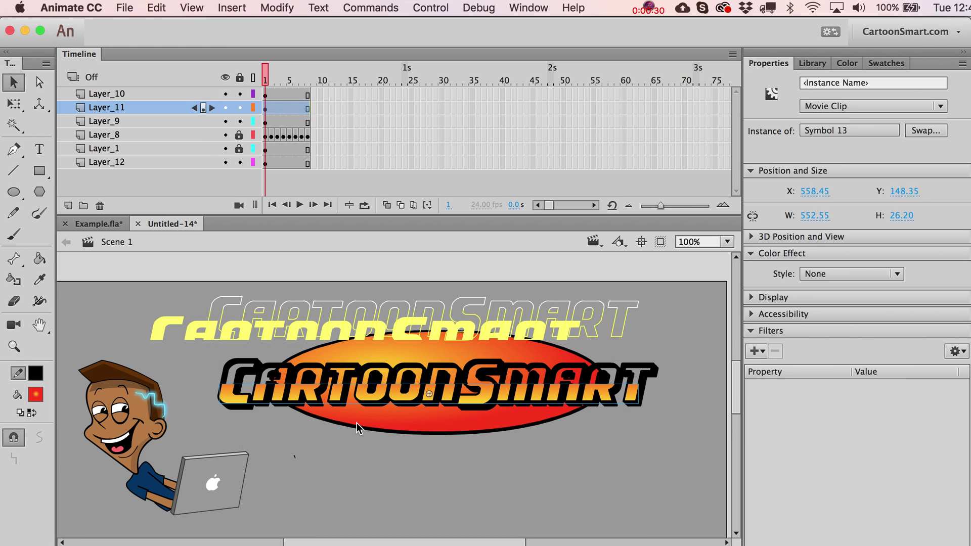
{"action": "key", "text": "super+z"}
{"action": "key", "text": "super+z"}
{"action": "key", "text": "super+z"}
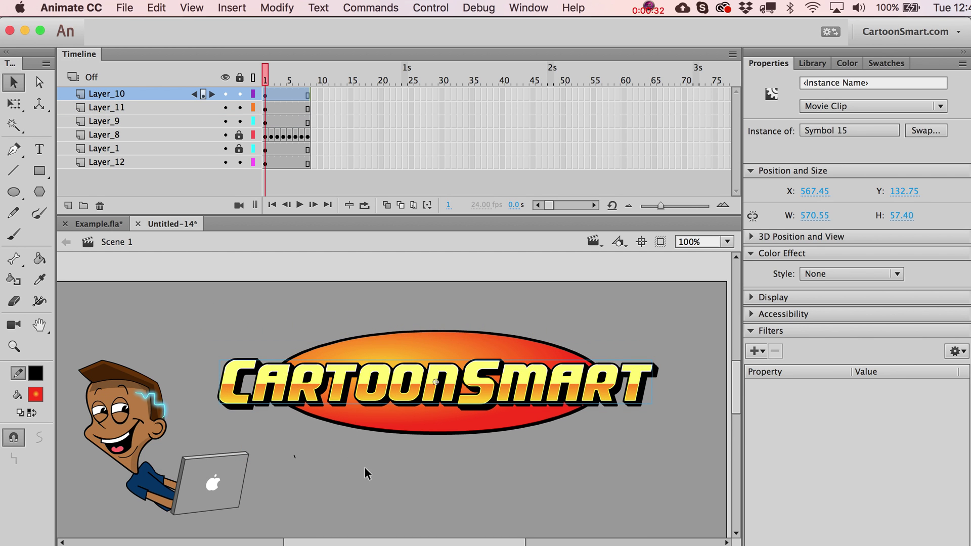
{"action": "left_click", "coordinate": [365, 471]}
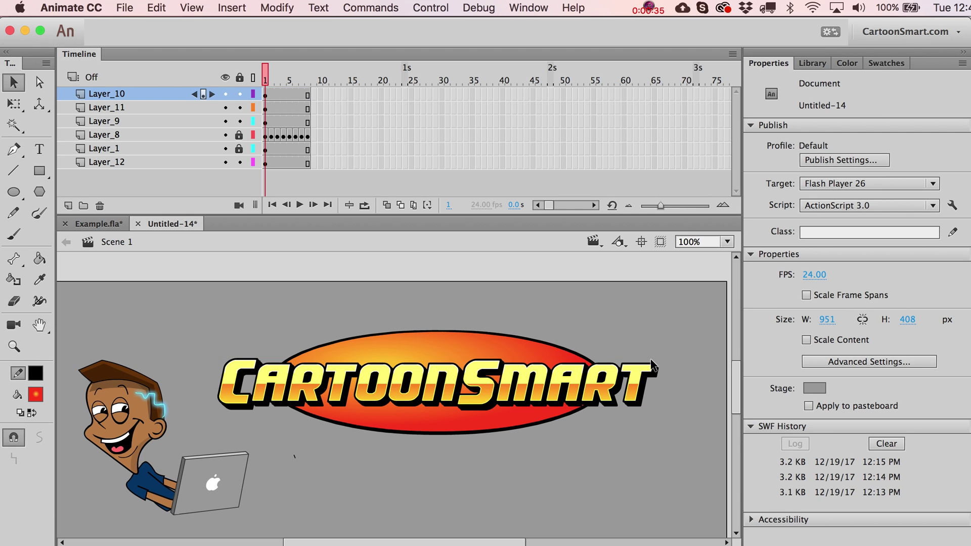
Step: Zoom the view to 130% and select the yellow CartoonSmart lettering
{"action": "left_click", "coordinate": [14, 346]}
{"action": "left_click_drag", "start_coordinate": [162, 373], "coordinate": [698, 459]}
{"action": "key", "text": "v"}
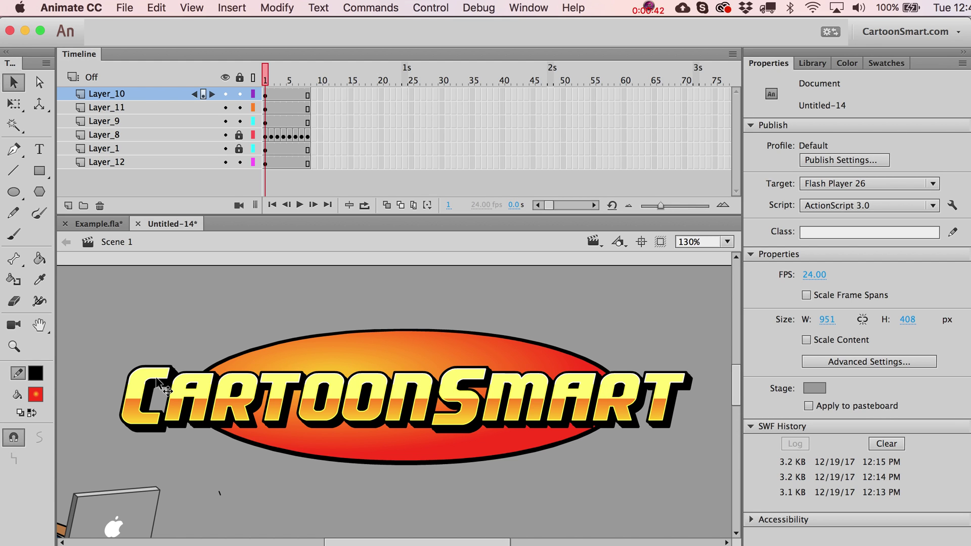
{"action": "left_click", "coordinate": [140, 390]}
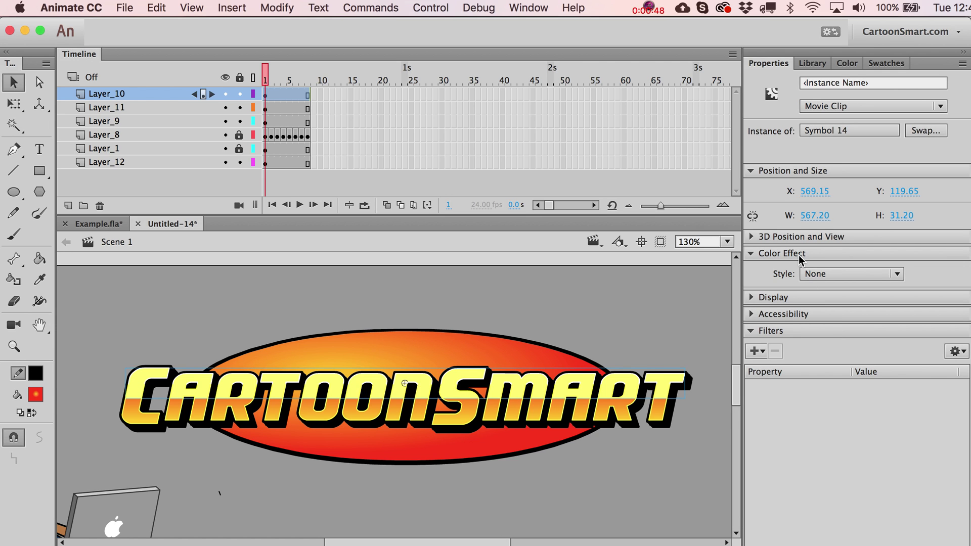
Step: Try a 22% Tint colour effect with added red on the lettering
{"action": "left_click", "coordinate": [823, 273]}
{"action": "left_click", "coordinate": [824, 274]}
{"action": "left_click", "coordinate": [824, 274]}
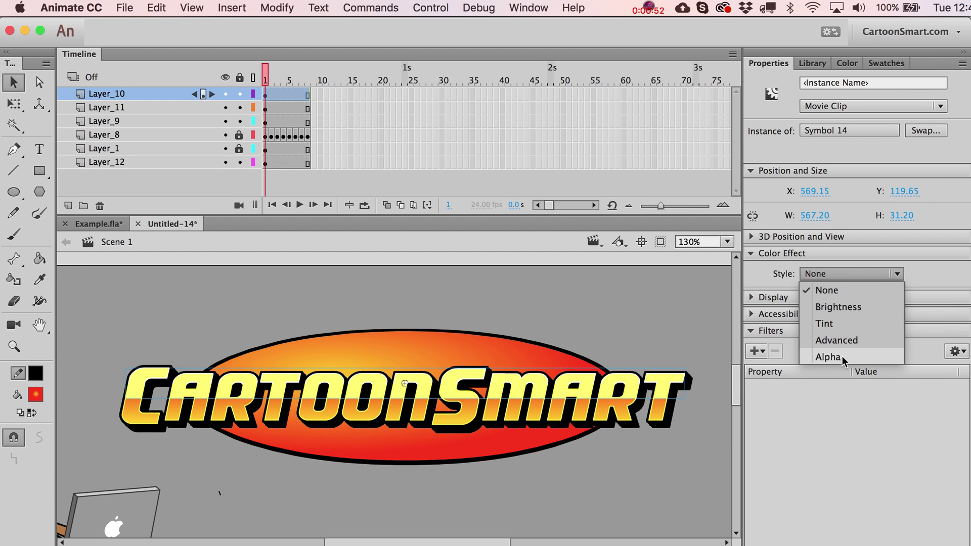
{"action": "left_click", "coordinate": [844, 319]}
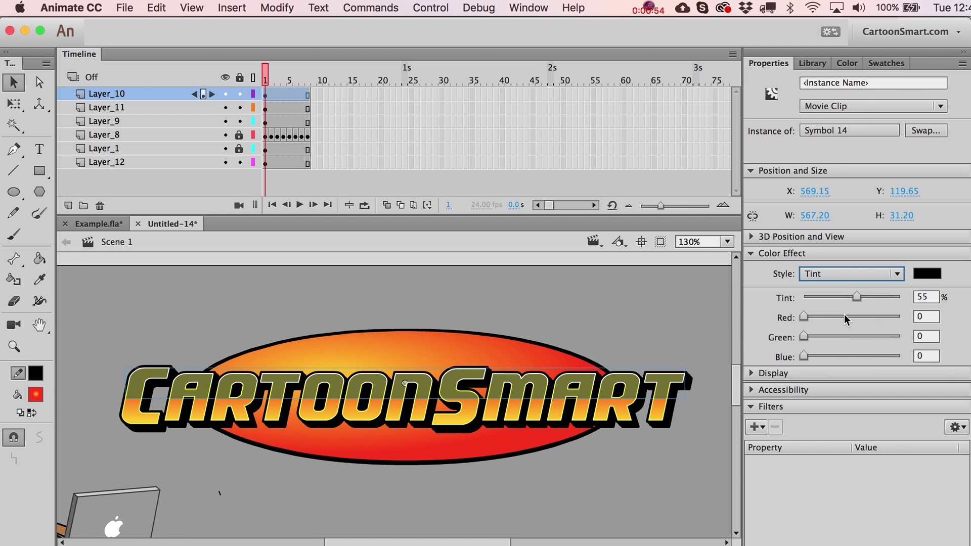
{"action": "left_click_drag", "start_coordinate": [856, 297], "coordinate": [825, 298]}
{"action": "mouse_move", "coordinate": [804, 316]}
{"action": "left_mouse_down"}
{"action": "mouse_move", "coordinate": [814, 317]}
{"action": "mouse_move", "coordinate": [804, 316]}
{"action": "mouse_move", "coordinate": [807, 341]}
{"action": "mouse_move", "coordinate": [809, 316]}
{"action": "left_mouse_up"}
Step: Try the Advanced colour effect with alpha at 76% and a lower green offset
{"action": "left_click", "coordinate": [849, 274]}
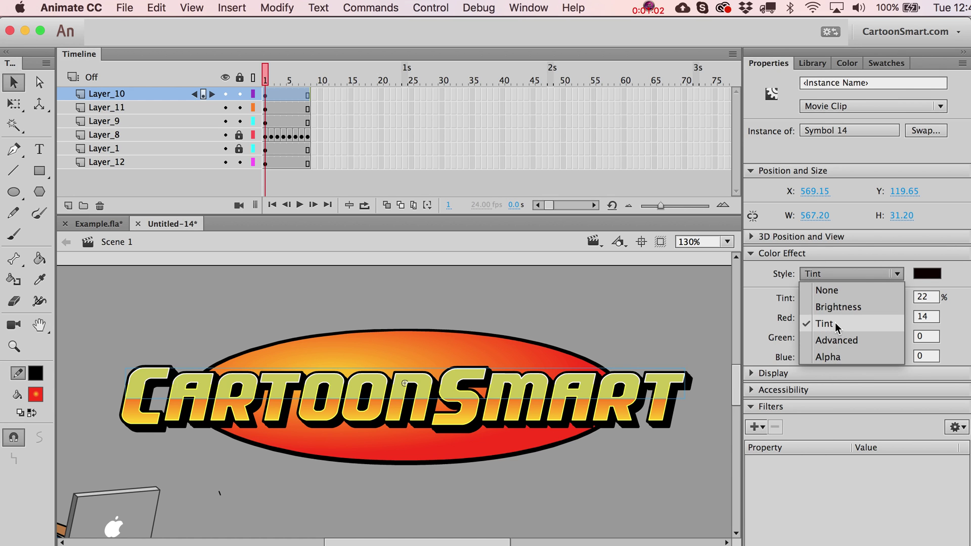
{"action": "left_click", "coordinate": [851, 342]}
{"action": "left_click_drag", "start_coordinate": [808, 297], "coordinate": [928, 306]}
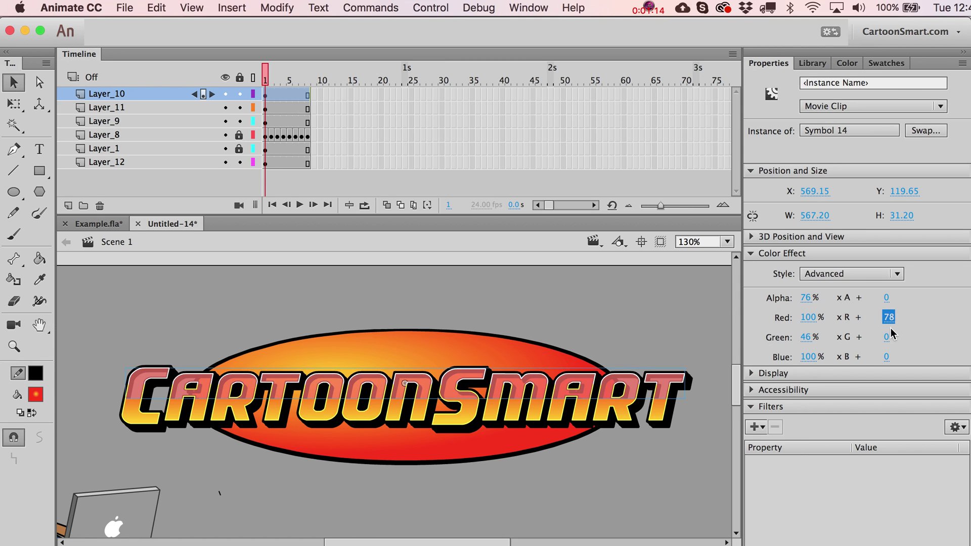
{"action": "left_click_drag", "start_coordinate": [886, 336], "coordinate": [855, 337]}
Step: Apply a plain Alpha colour effect of 82%, then reselect the lettering
{"action": "left_click", "coordinate": [837, 274]}
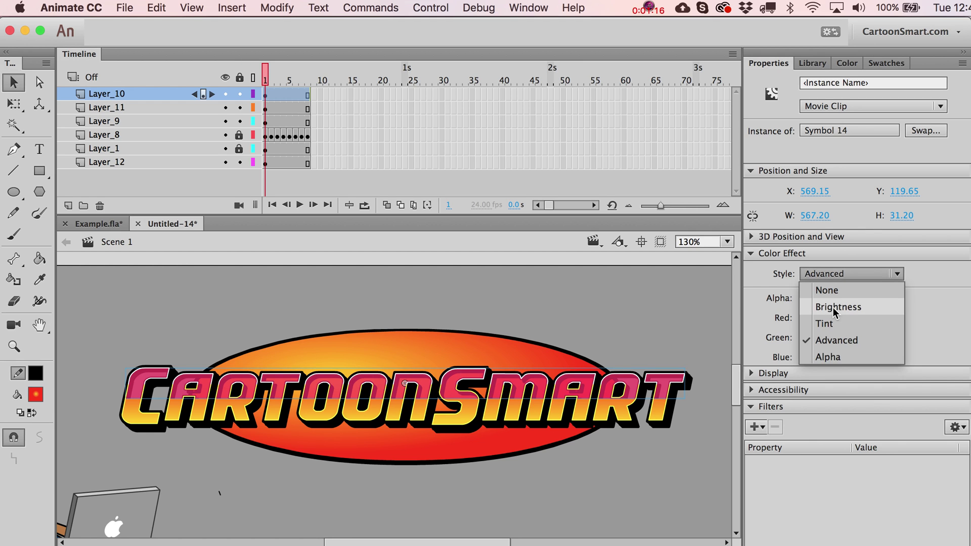
{"action": "left_click", "coordinate": [847, 356]}
{"action": "left_click_drag", "start_coordinate": [855, 287], "coordinate": [882, 300]}
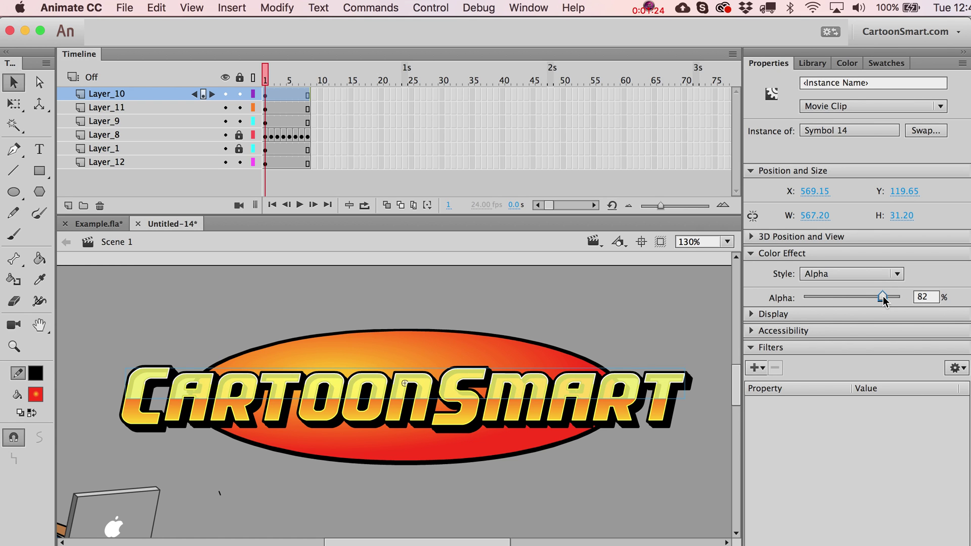
{"action": "left_click", "coordinate": [668, 381]}
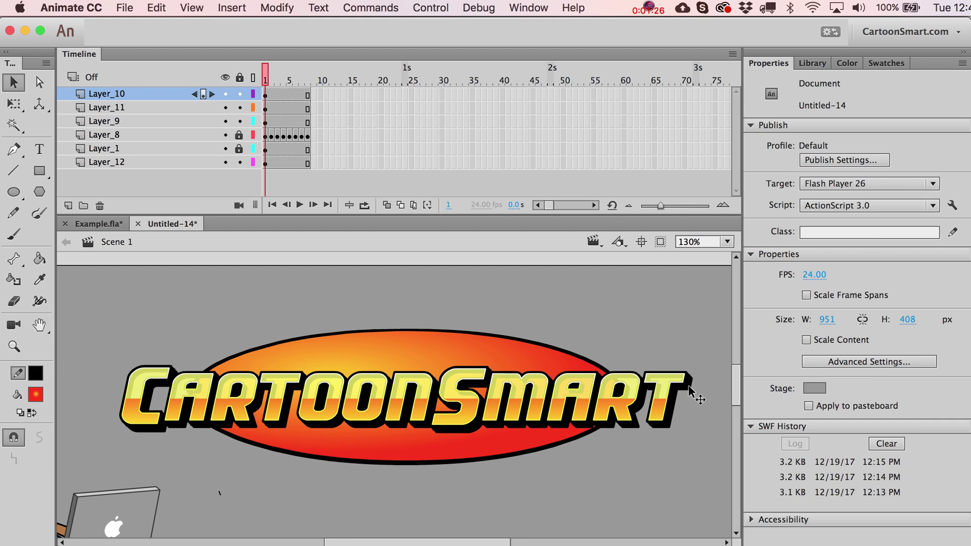
{"action": "left_click", "coordinate": [692, 391]}
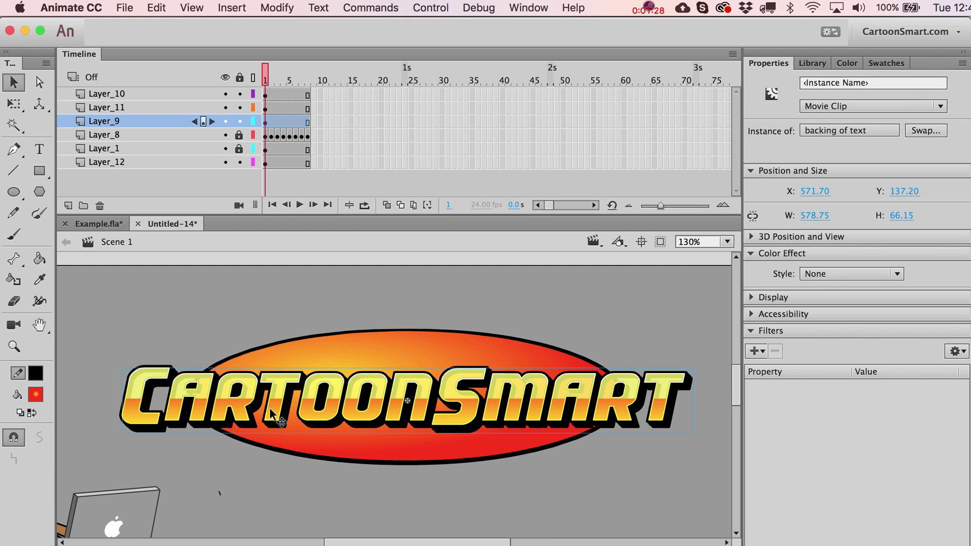
{"action": "left_click", "coordinate": [509, 319]}
{"action": "left_click", "coordinate": [447, 385]}
{"action": "left_click", "coordinate": [828, 274]}
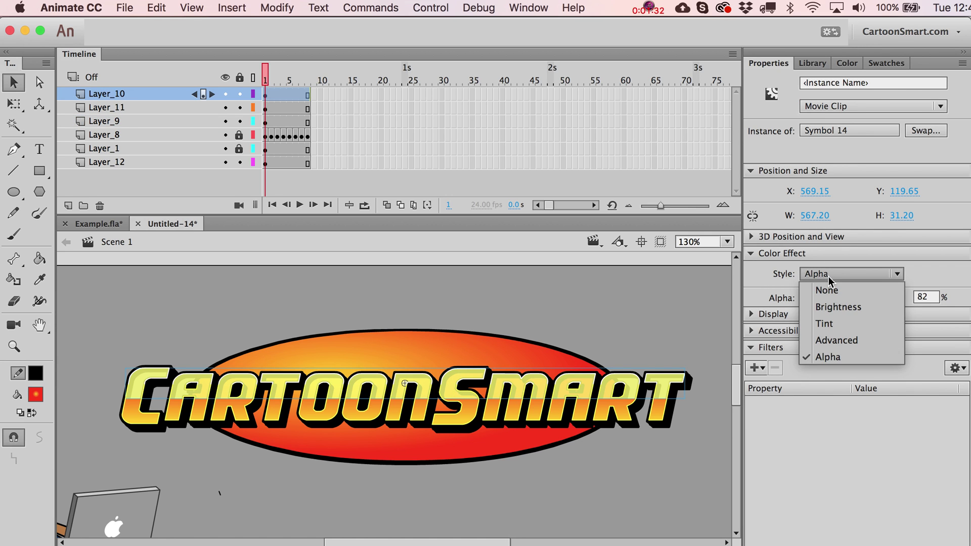
Step: Set the lettering's blend mode to Layer in the Display section
{"action": "left_click", "coordinate": [748, 313]}
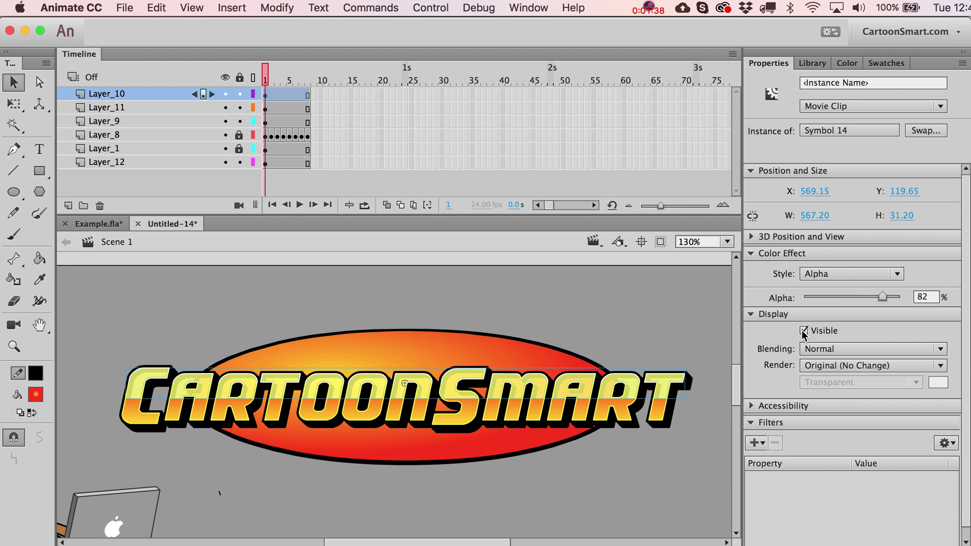
{"action": "left_click", "coordinate": [824, 343]}
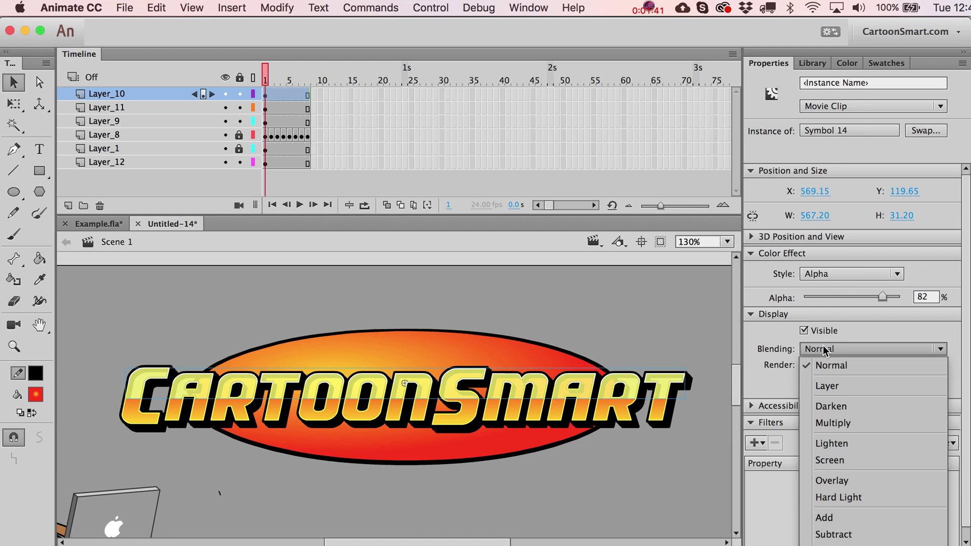
{"action": "left_click", "coordinate": [828, 387]}
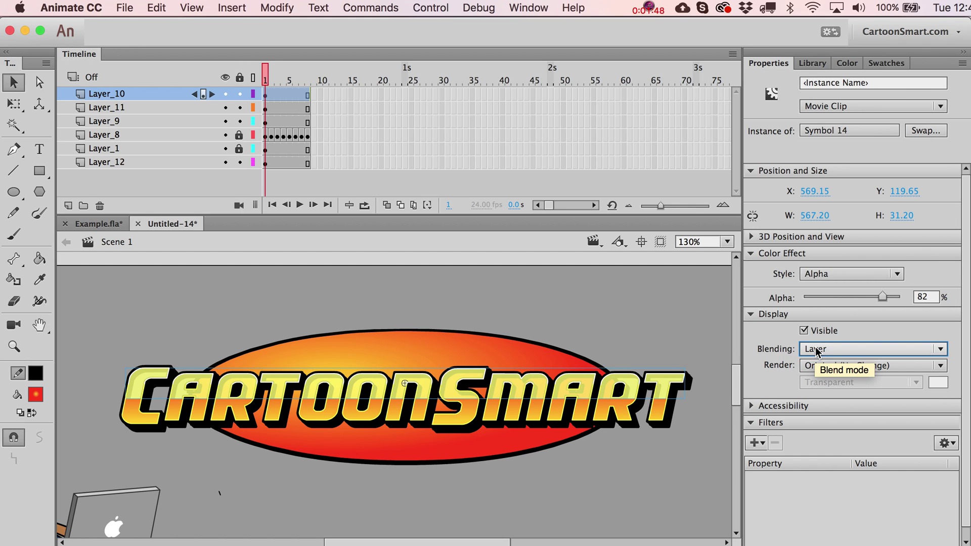
Step: Cycle through other blending modes and return the lettering to Normal
{"action": "scroll", "coordinate": [815, 349], "scroll_direction": "down", "scroll_amount": 1}
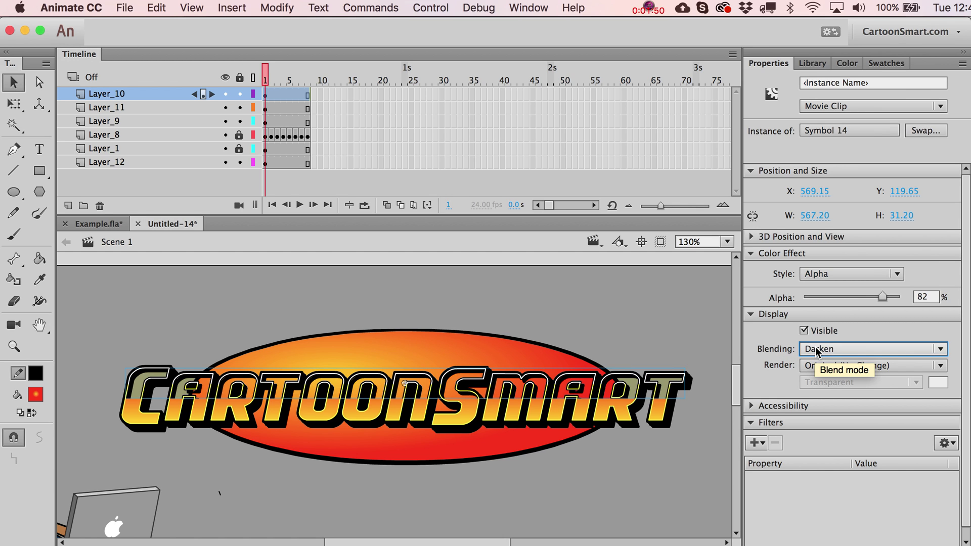
{"action": "scroll", "coordinate": [815, 348], "scroll_direction": "down", "scroll_amount": 6}
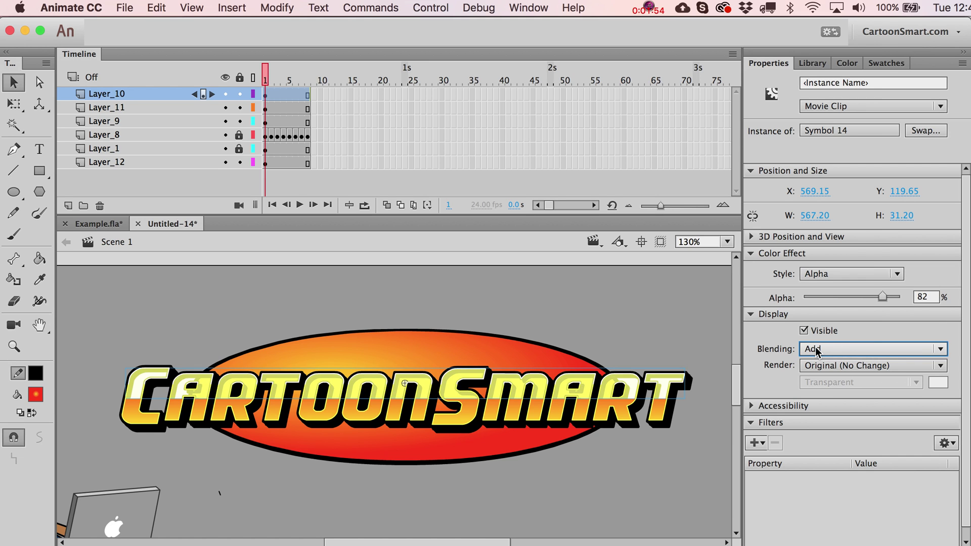
{"action": "scroll", "coordinate": [815, 349], "scroll_direction": "down", "scroll_amount": 5}
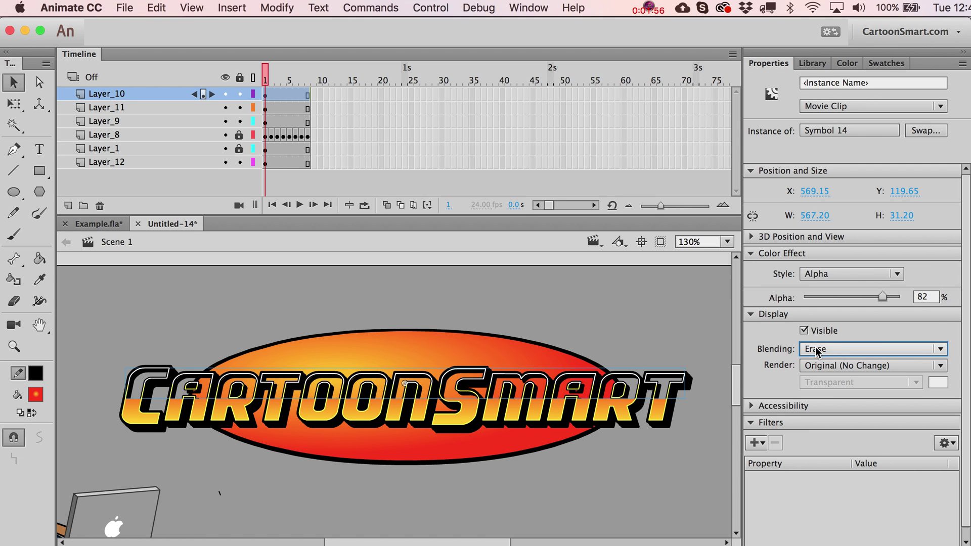
{"action": "scroll", "coordinate": [816, 349], "scroll_direction": "up", "scroll_amount": 4}
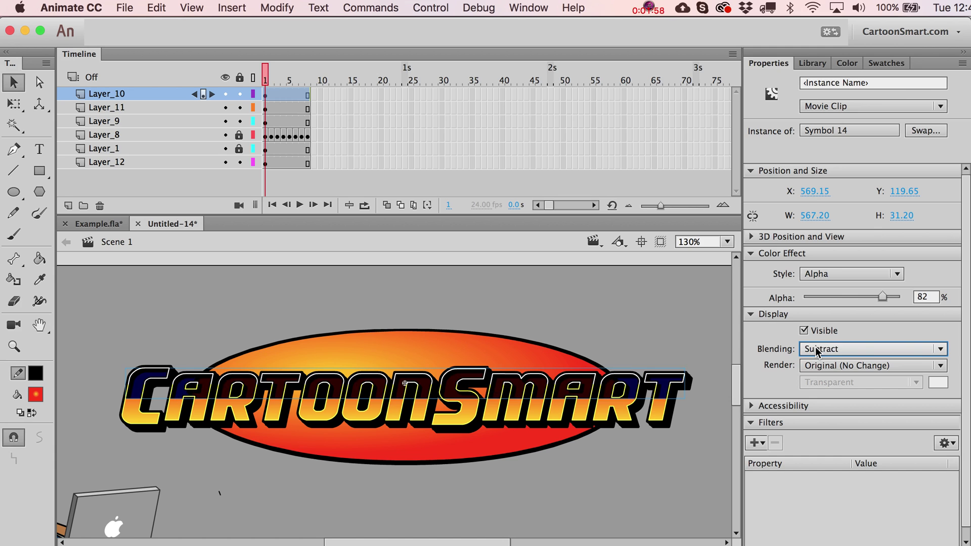
{"action": "scroll", "coordinate": [815, 349], "scroll_direction": "up", "scroll_amount": 1}
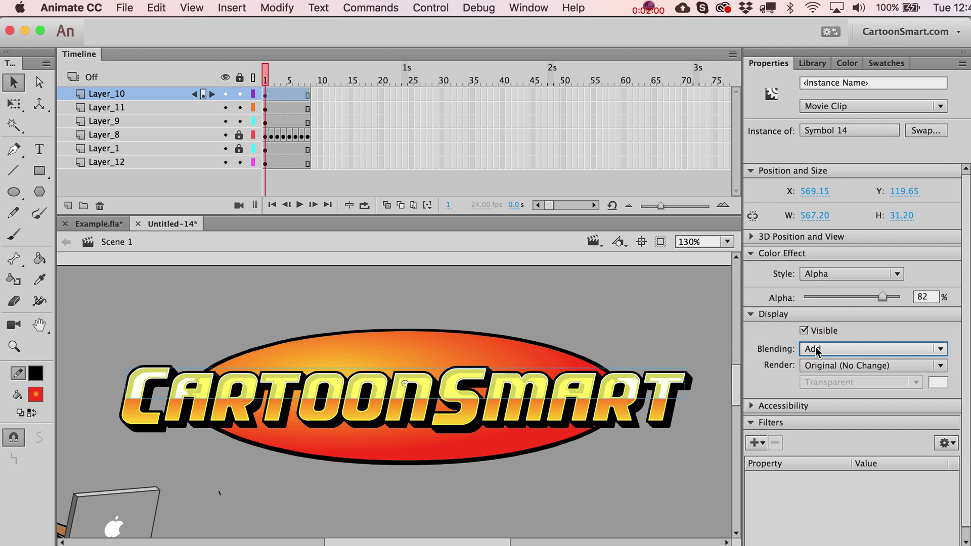
{"action": "scroll", "coordinate": [815, 349], "scroll_direction": "up", "scroll_amount": 1}
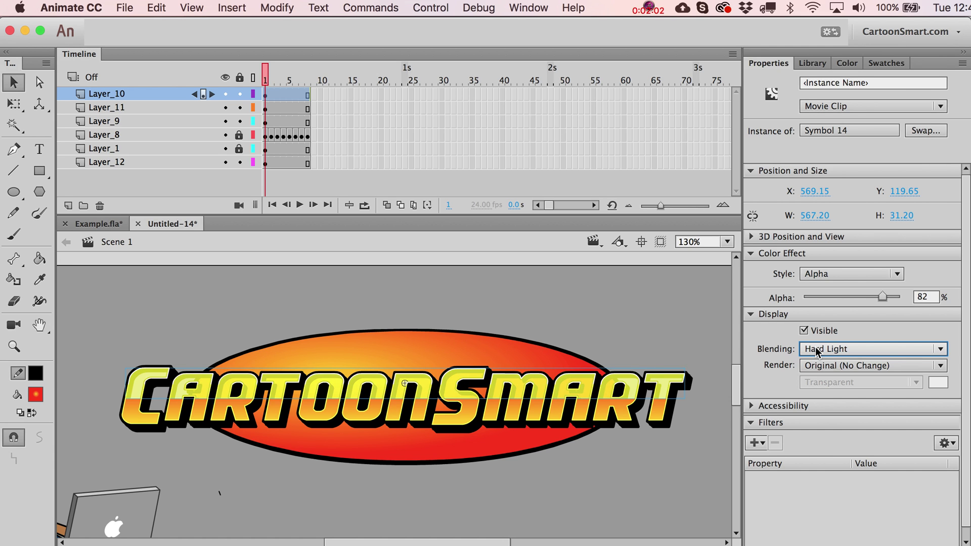
{"action": "scroll", "coordinate": [815, 349], "scroll_direction": "down", "scroll_amount": 1}
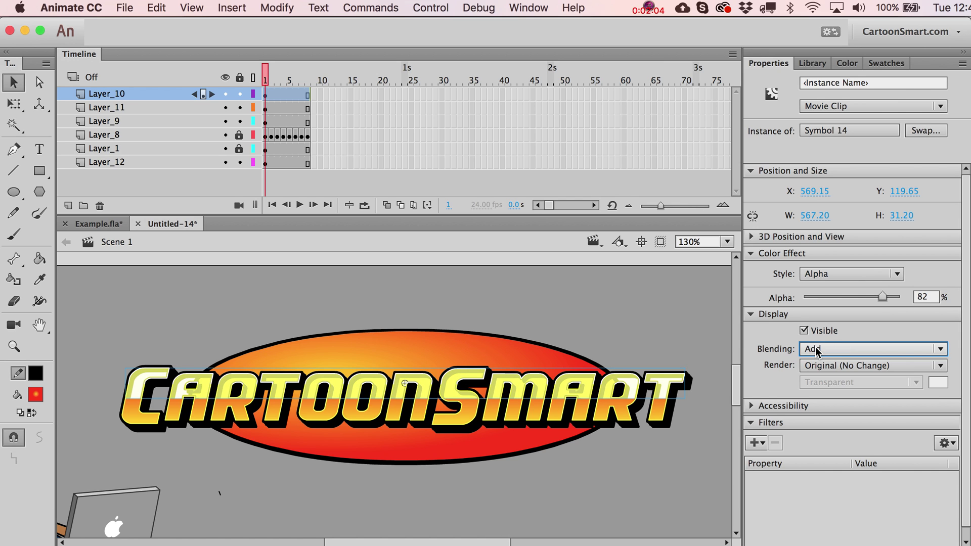
{"action": "scroll", "coordinate": [815, 349], "scroll_direction": "up", "scroll_amount": 1}
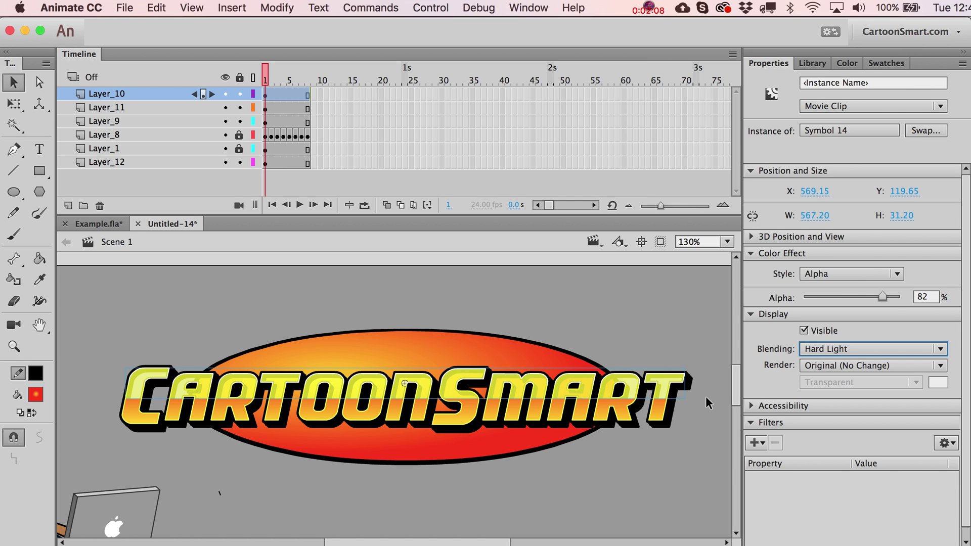
{"action": "key", "text": "Up"}
{"action": "key", "text": "Up"}
{"action": "key", "text": "Up"}
{"action": "key", "text": "Up"}
{"action": "key", "text": "Up"}
{"action": "key", "text": "Up"}
{"action": "key", "text": "Up"}
{"action": "key", "text": "Down"}
{"action": "key", "text": "Up"}
{"action": "left_click", "coordinate": [820, 364]}
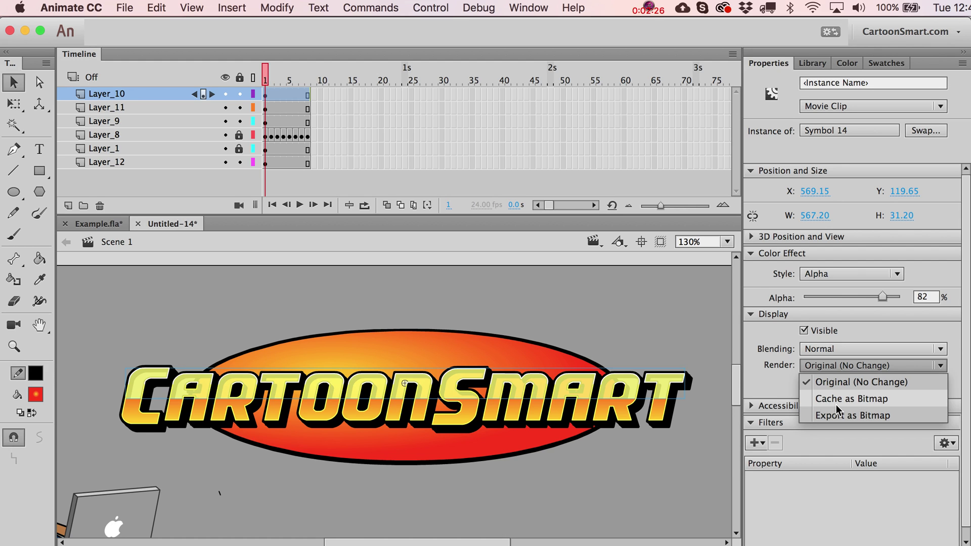
{"action": "left_click", "coordinate": [694, 346]}
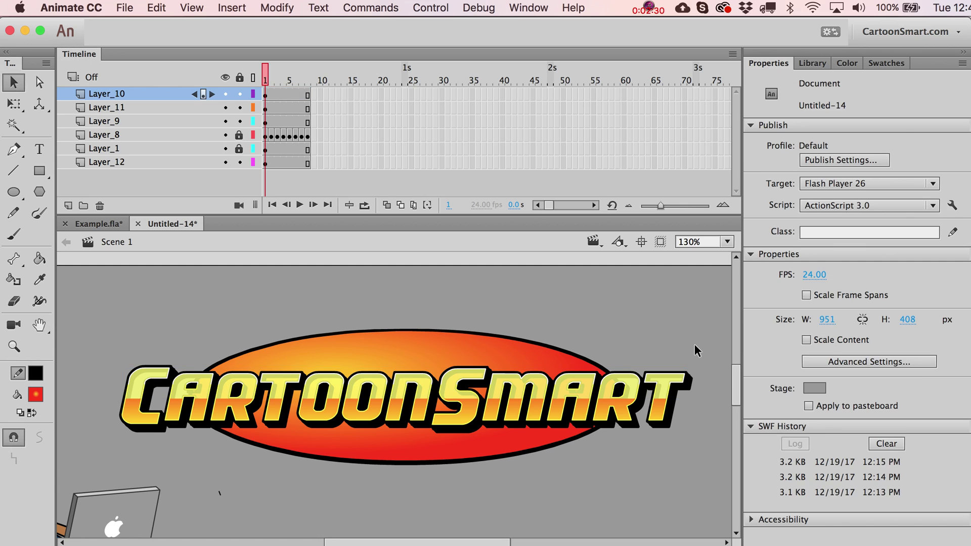
{"action": "left_click", "coordinate": [666, 405]}
{"action": "left_click", "coordinate": [656, 414]}
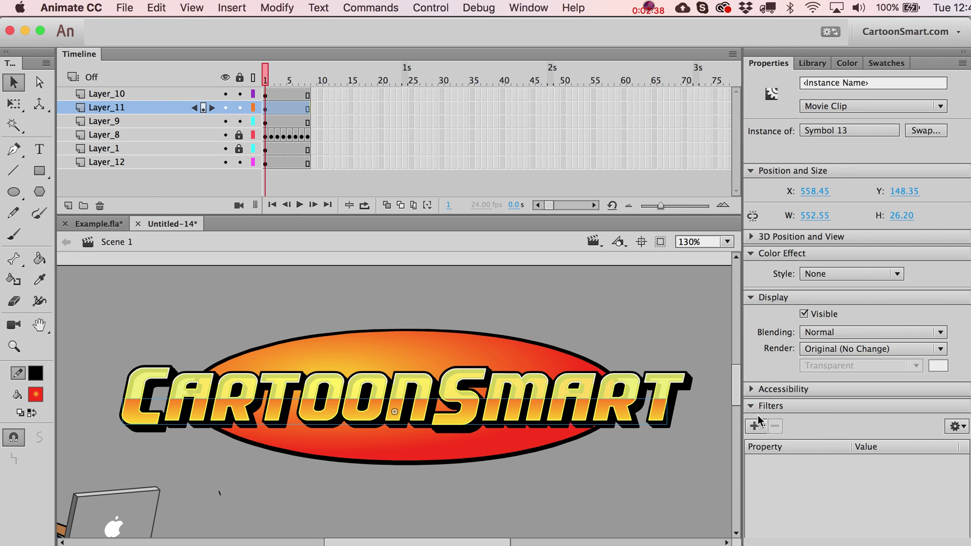
Step: Add a Drop Shadow filter to the backing of text movie clip
{"action": "left_click", "coordinate": [668, 429]}
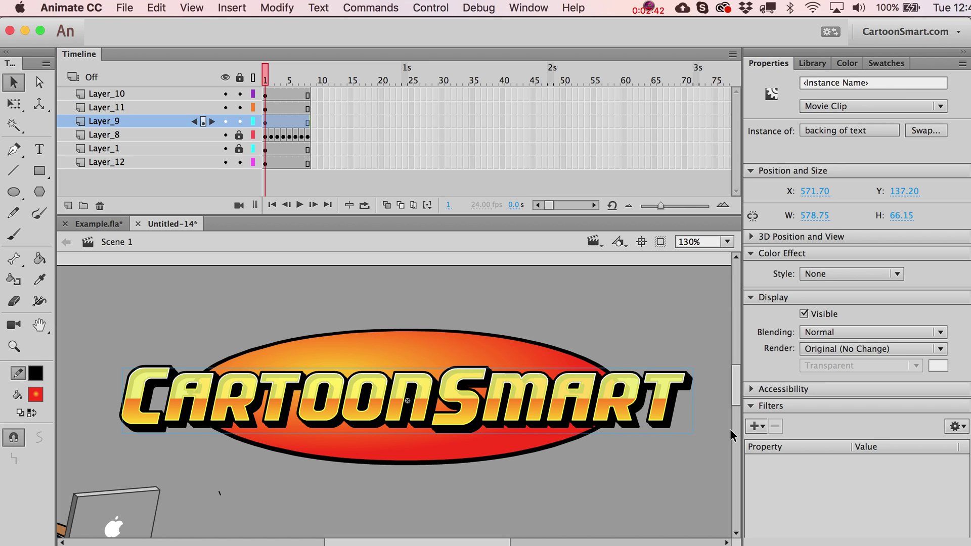
{"action": "left_click", "coordinate": [815, 108]}
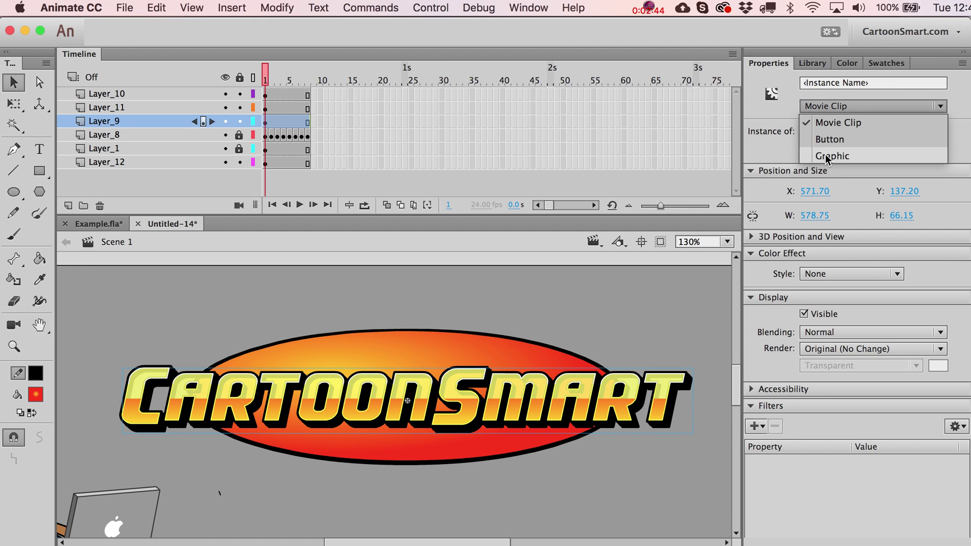
{"action": "left_click", "coordinate": [760, 112]}
{"action": "left_click", "coordinate": [763, 428]}
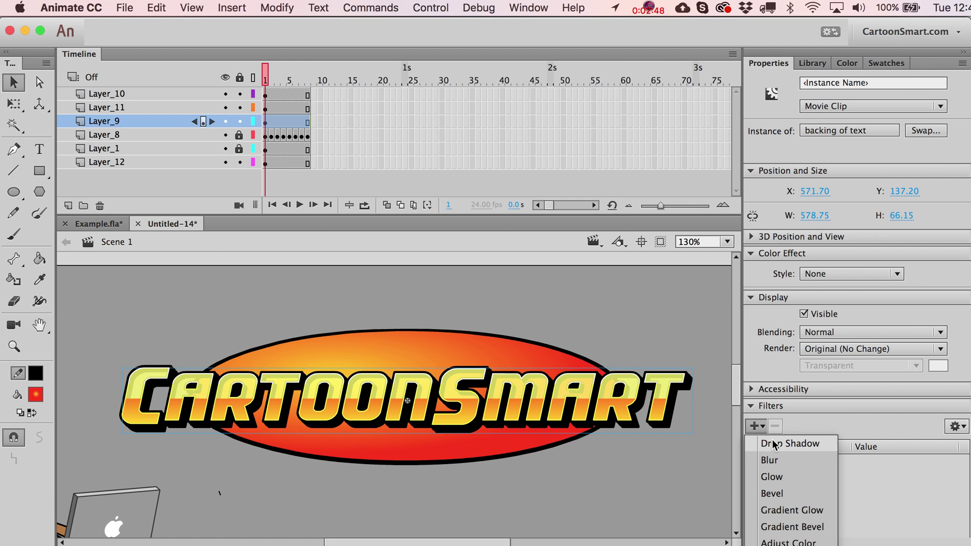
{"action": "left_click", "coordinate": [772, 443]}
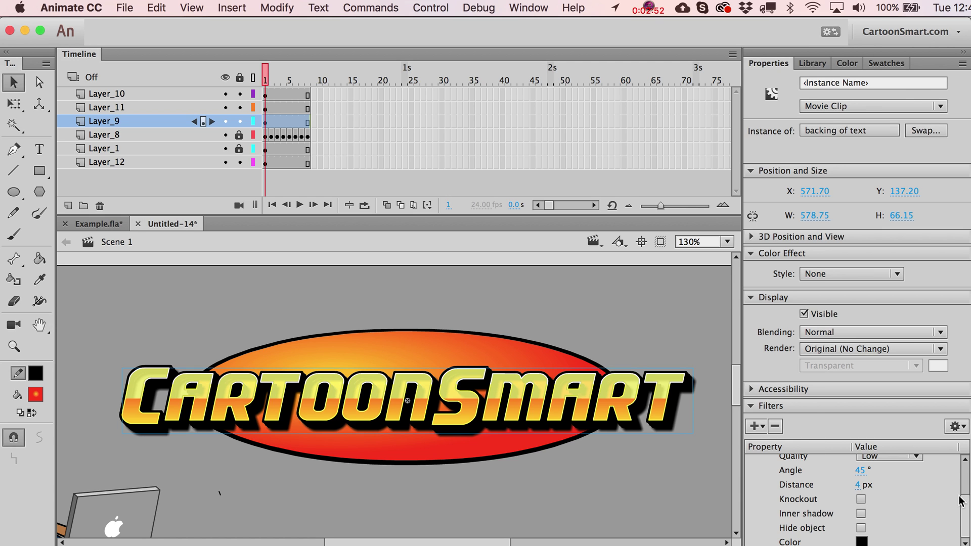
{"action": "left_click", "coordinate": [751, 297]}
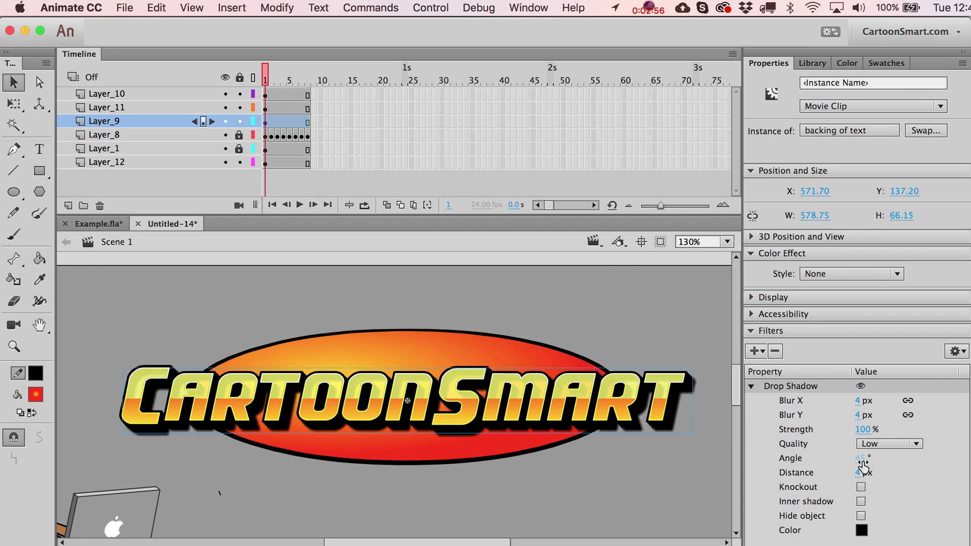
Step: Rough in the shadow's distance and strength near 42%, then reselect the backing
{"action": "left_click_drag", "start_coordinate": [859, 472], "coordinate": [869, 475]}
{"action": "left_click_drag", "start_coordinate": [862, 430], "coordinate": [829, 436]}
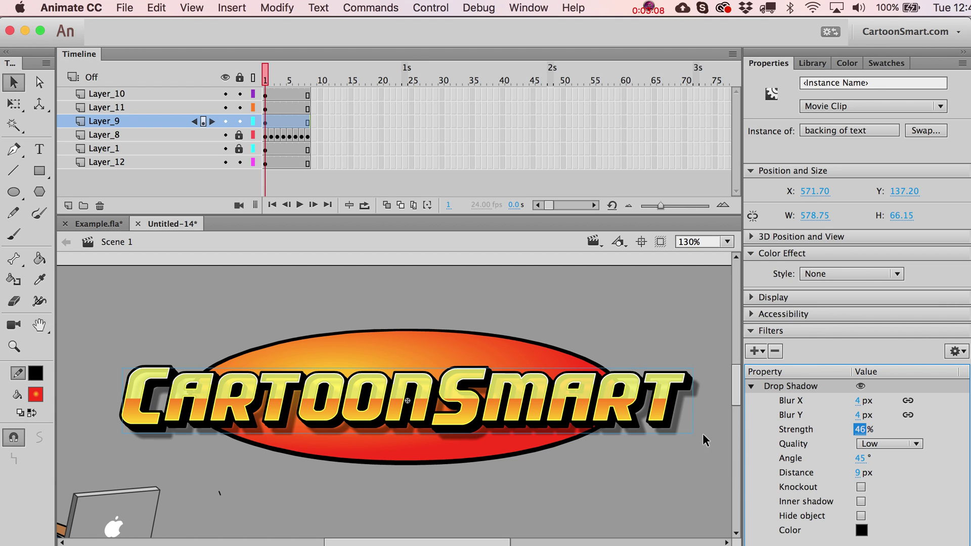
{"action": "double_click", "coordinate": [690, 390]}
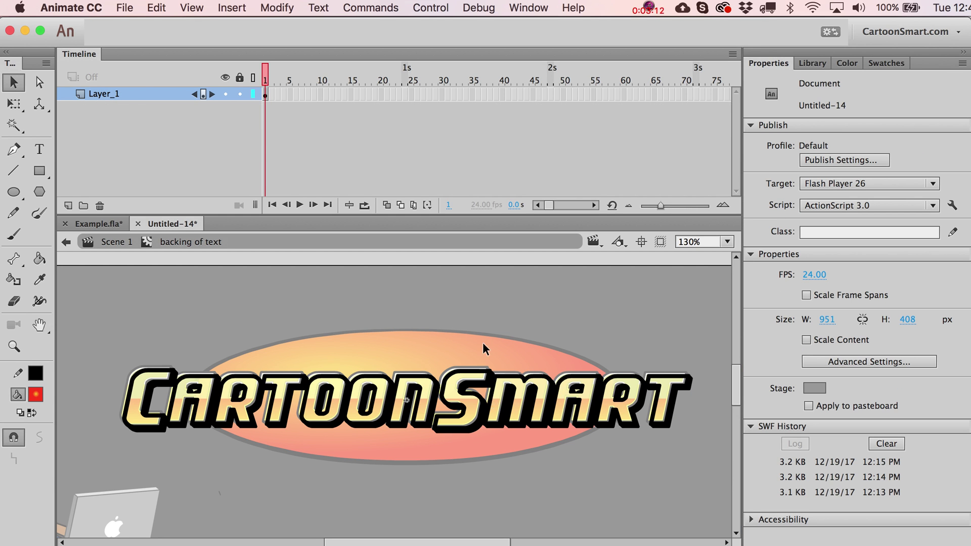
{"action": "double_click", "coordinate": [510, 310]}
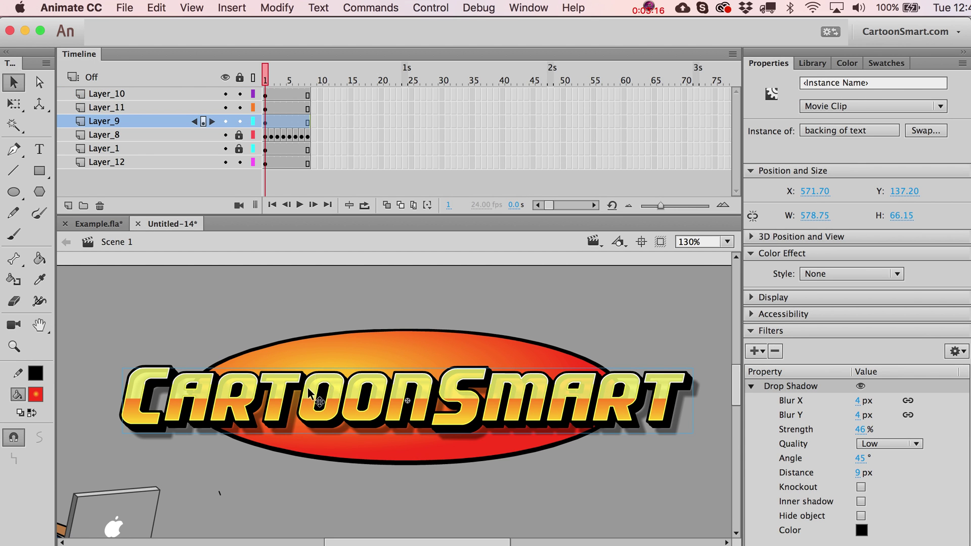
{"action": "left_click", "coordinate": [337, 389]}
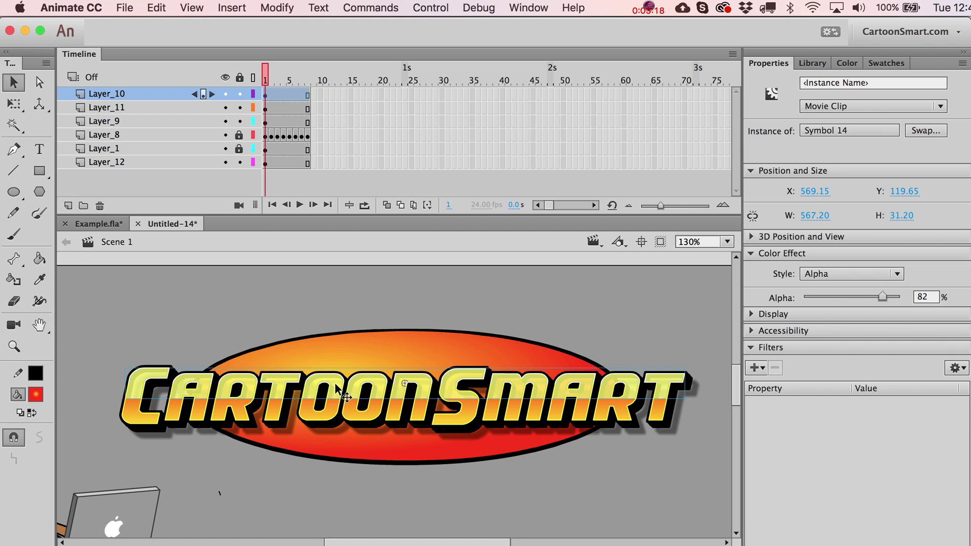
{"action": "left_click", "coordinate": [392, 314]}
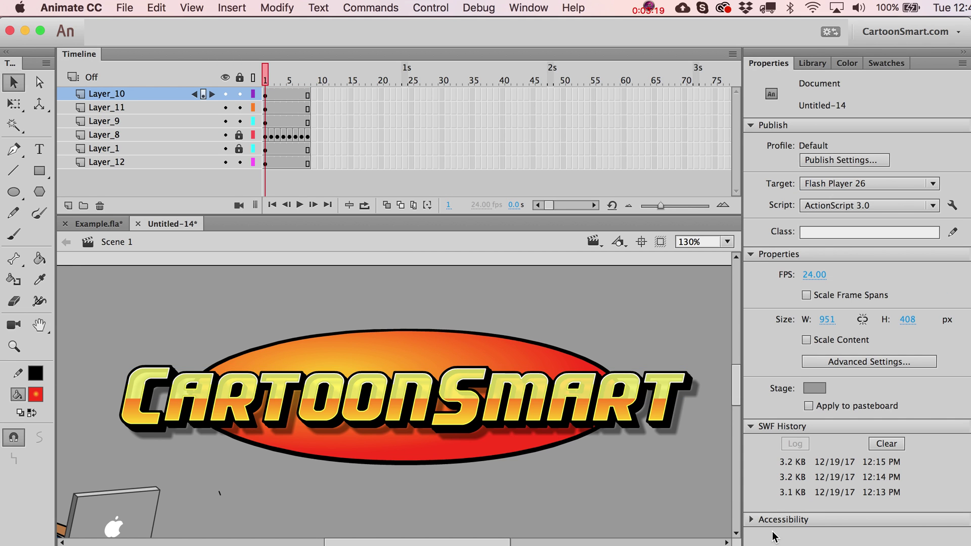
{"action": "left_click", "coordinate": [670, 435]}
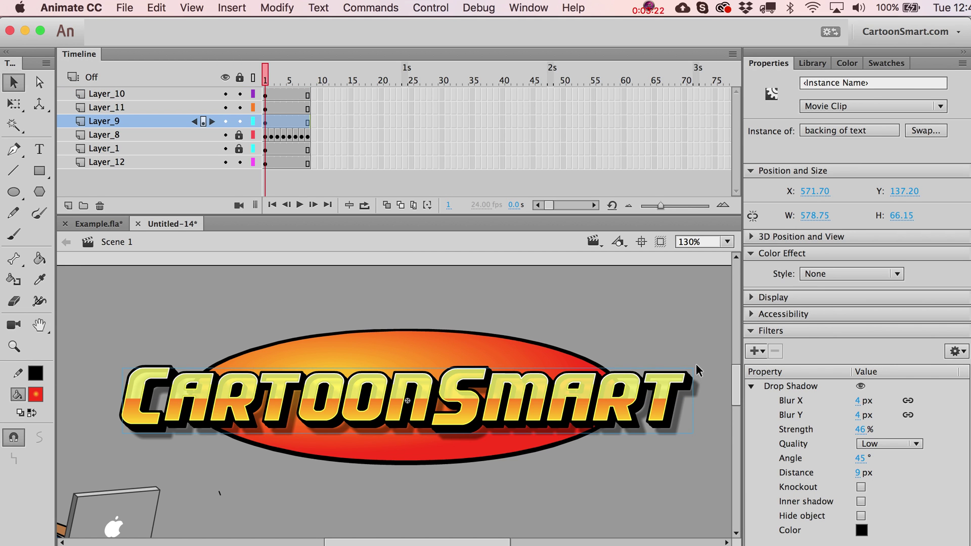
Step: Set the shadow distance to 7 px and the blur to 6 px
{"action": "left_click", "coordinate": [857, 474]}
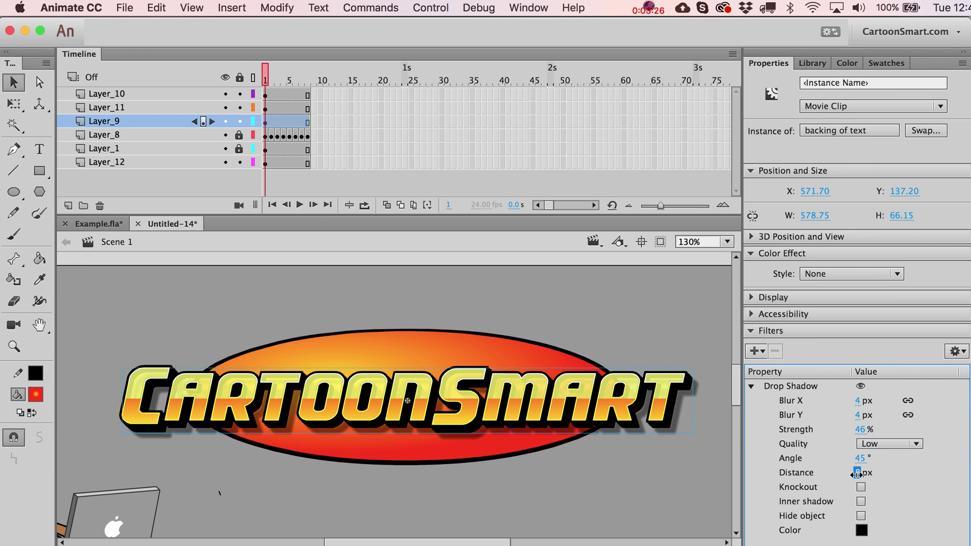
{"action": "type", "text": "7"}
{"action": "key", "text": "Return"}
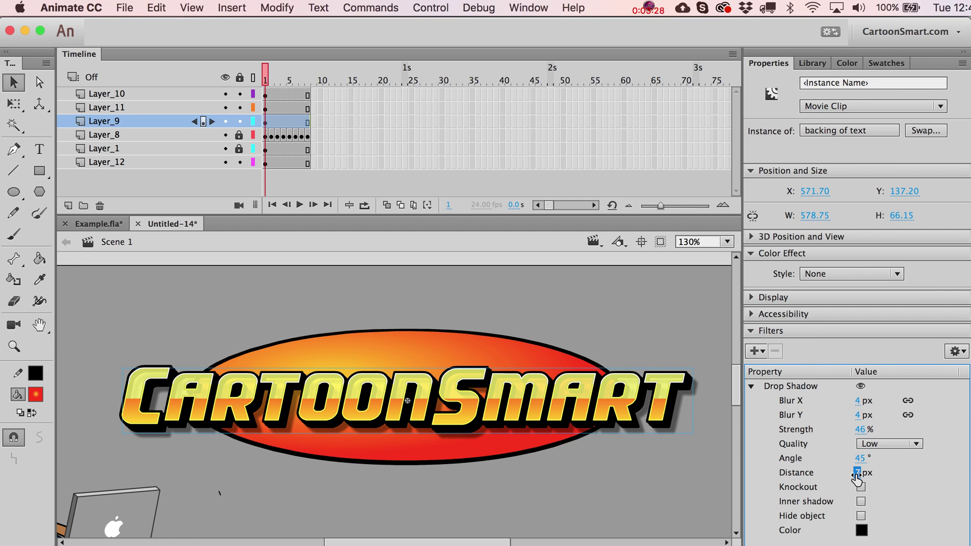
{"action": "left_click_drag", "start_coordinate": [857, 473], "coordinate": [859, 474]}
{"action": "left_click_drag", "start_coordinate": [858, 400], "coordinate": [871, 403]}
{"action": "type", "text": "6"}
{"action": "key", "text": "Return"}
Step: Unlink the shadow blur and set Blur X 5 px, High quality, 41% strength
{"action": "left_click", "coordinate": [908, 402]}
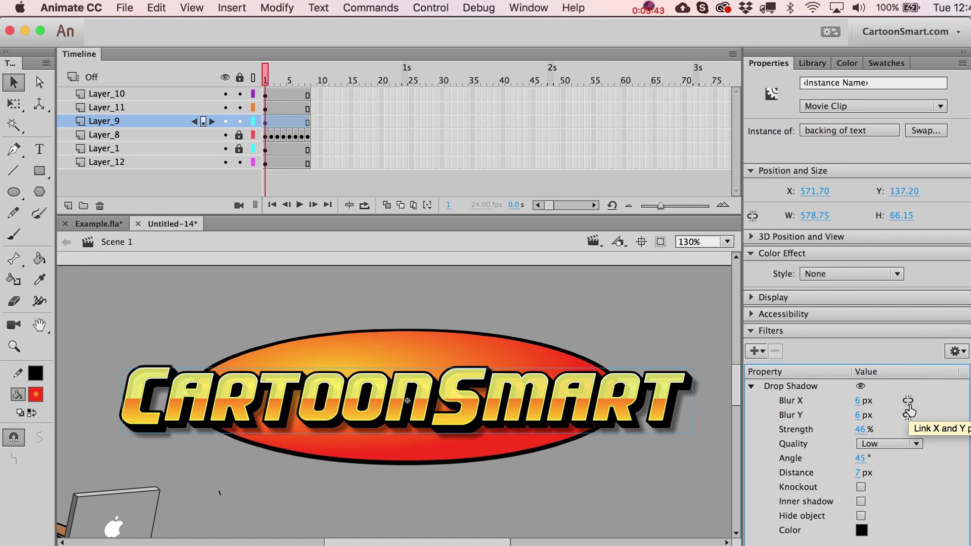
{"action": "left_click_drag", "start_coordinate": [868, 405], "coordinate": [858, 431]}
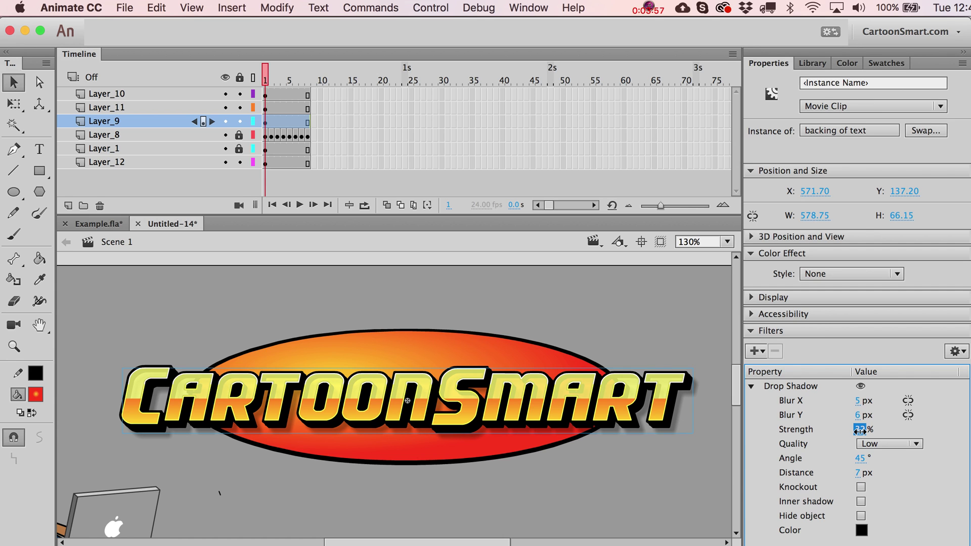
{"action": "left_click", "coordinate": [875, 444]}
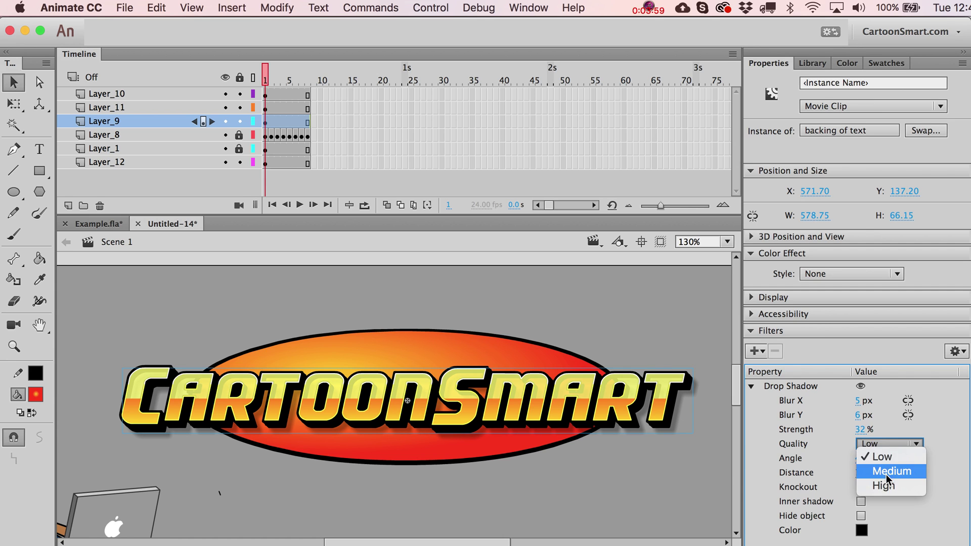
{"action": "left_click", "coordinate": [884, 485]}
{"action": "left_click_drag", "start_coordinate": [860, 430], "coordinate": [877, 434]}
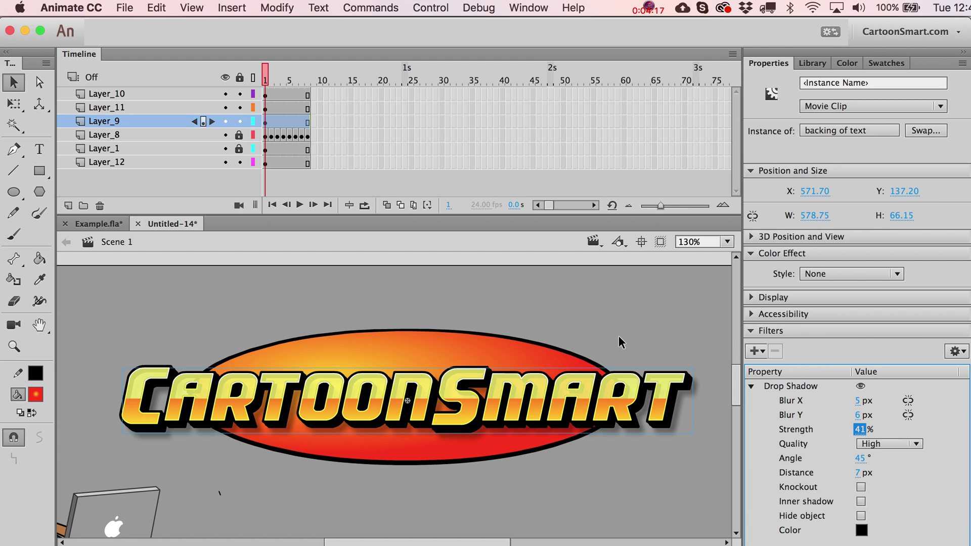
Step: Try the Inner shadow and Hide object options, then restore the normal outer shadow
{"action": "left_click", "coordinate": [862, 501]}
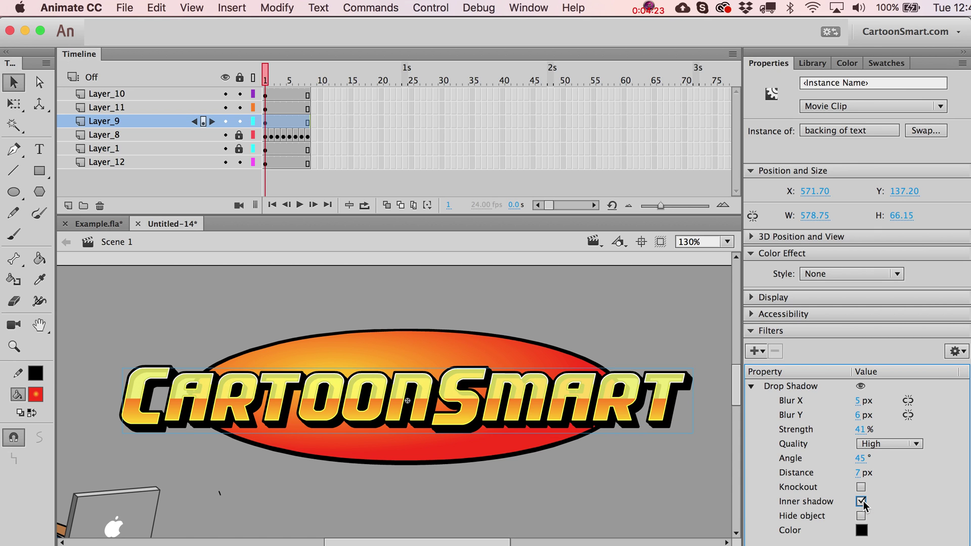
{"action": "left_click", "coordinate": [862, 501]}
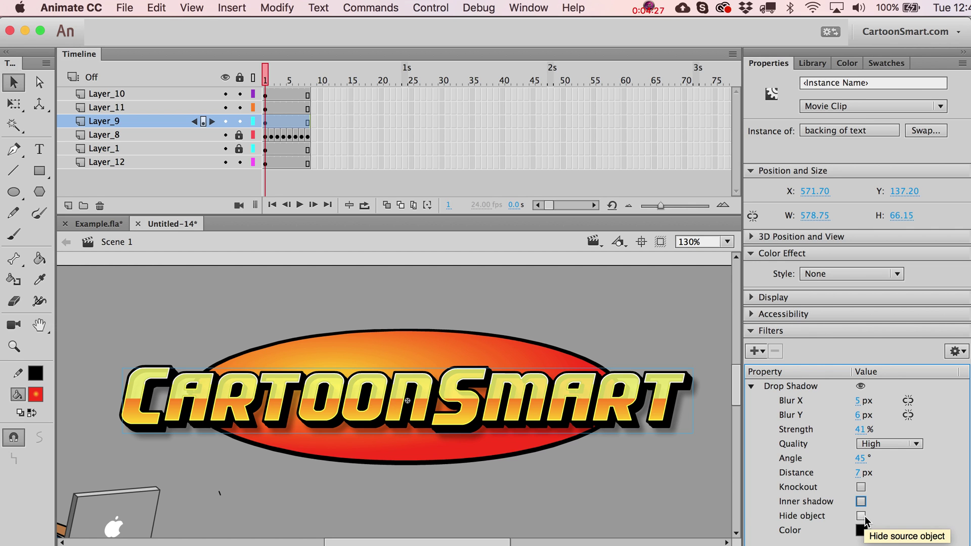
{"action": "left_click_drag", "start_coordinate": [667, 427], "coordinate": [671, 449]}
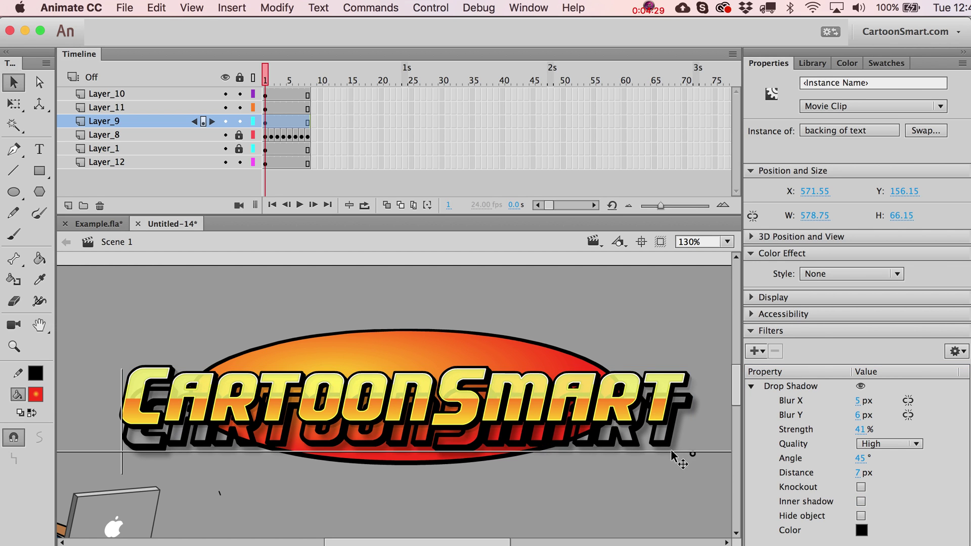
{"action": "left_click", "coordinate": [860, 515]}
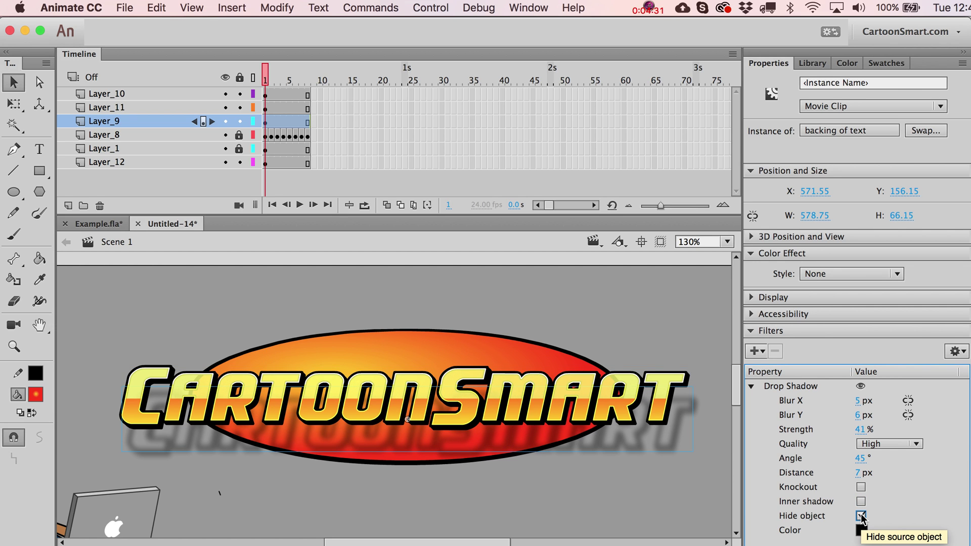
{"action": "left_click", "coordinate": [861, 515]}
{"action": "key", "text": "ctrl+z"}
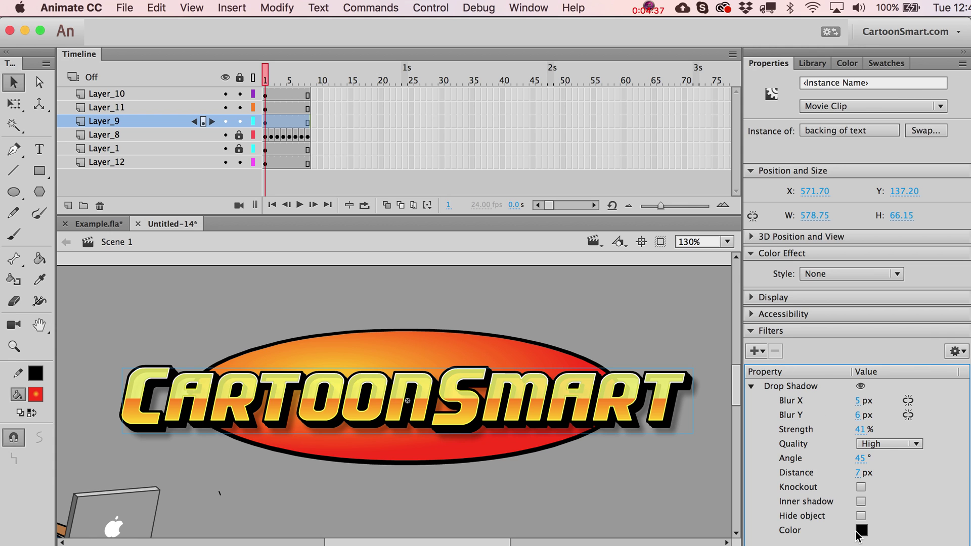
Step: Try a light blue shadow colour, then reopen the shadow colour swatches
{"action": "left_click", "coordinate": [862, 534]}
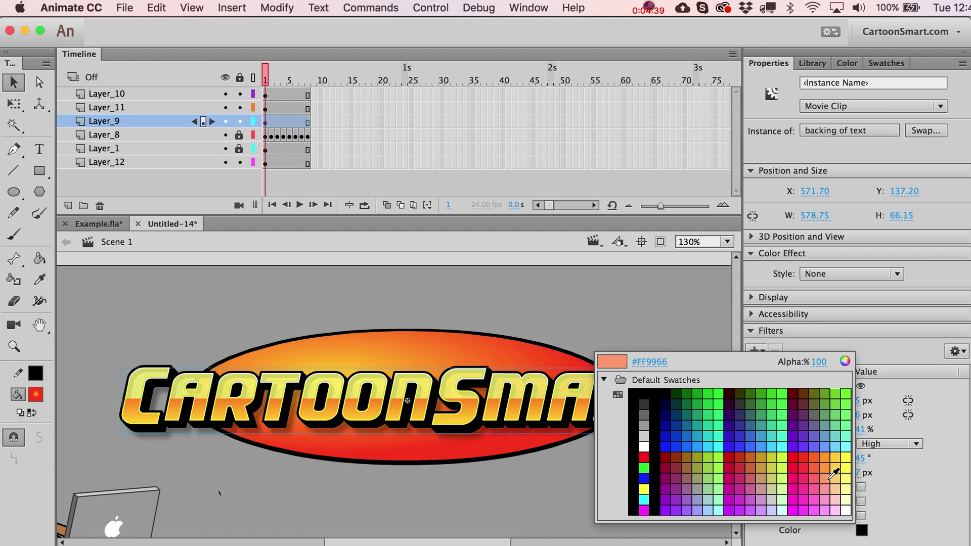
{"action": "left_click", "coordinate": [819, 435]}
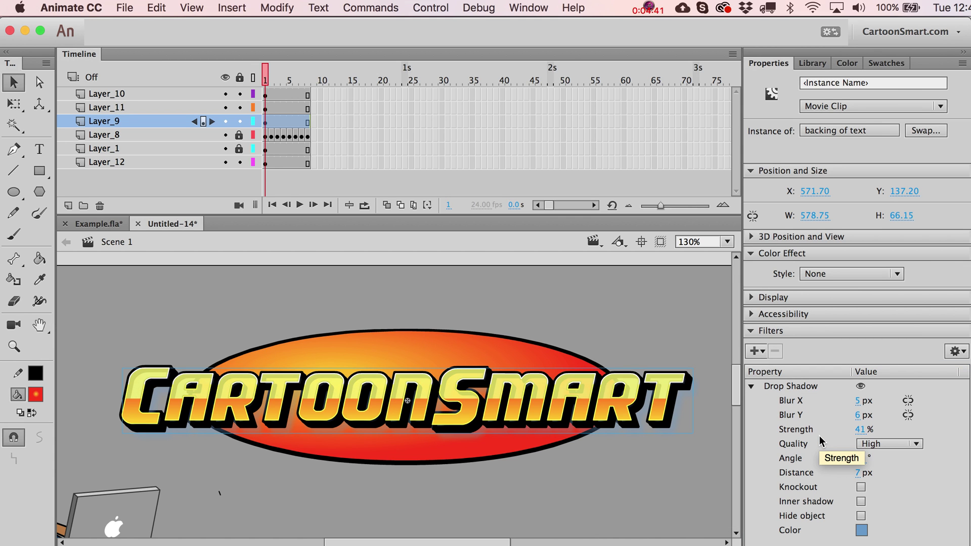
{"action": "left_click", "coordinate": [862, 530]}
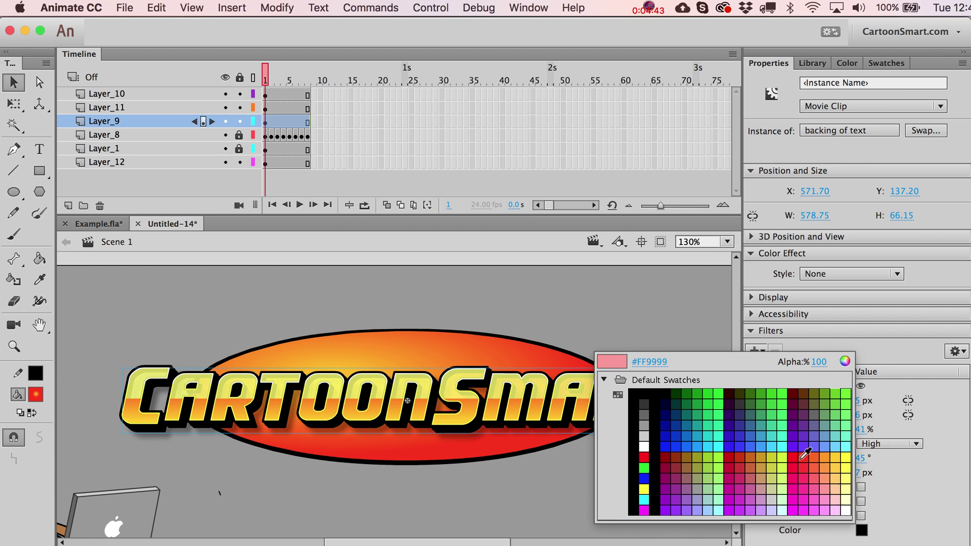
Step: Set the drop shadow back to black and select the CartoonSmart lettering clip
{"action": "left_click", "coordinate": [646, 387]}
{"action": "left_click", "coordinate": [617, 309]}
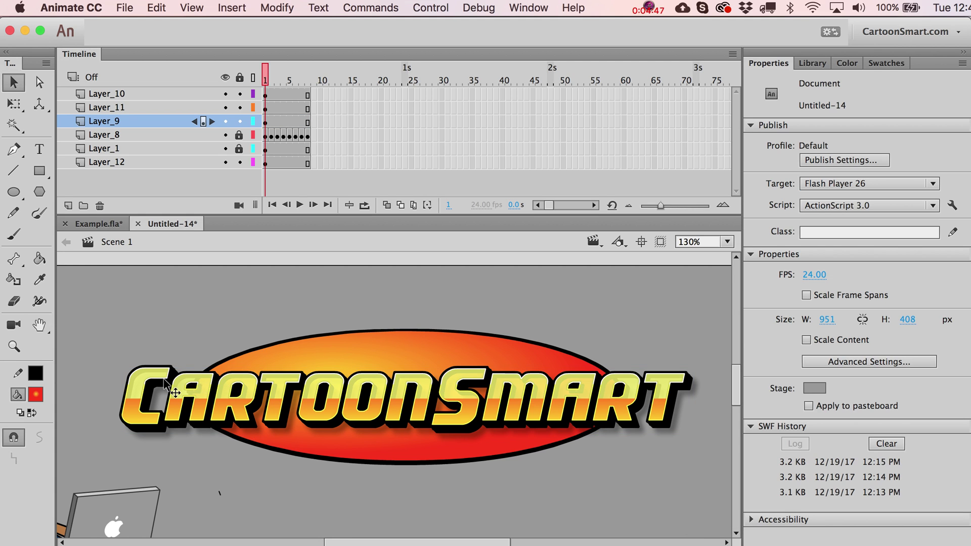
{"action": "left_click", "coordinate": [163, 377]}
{"action": "left_click_drag", "start_coordinate": [163, 373], "coordinate": [163, 349]}
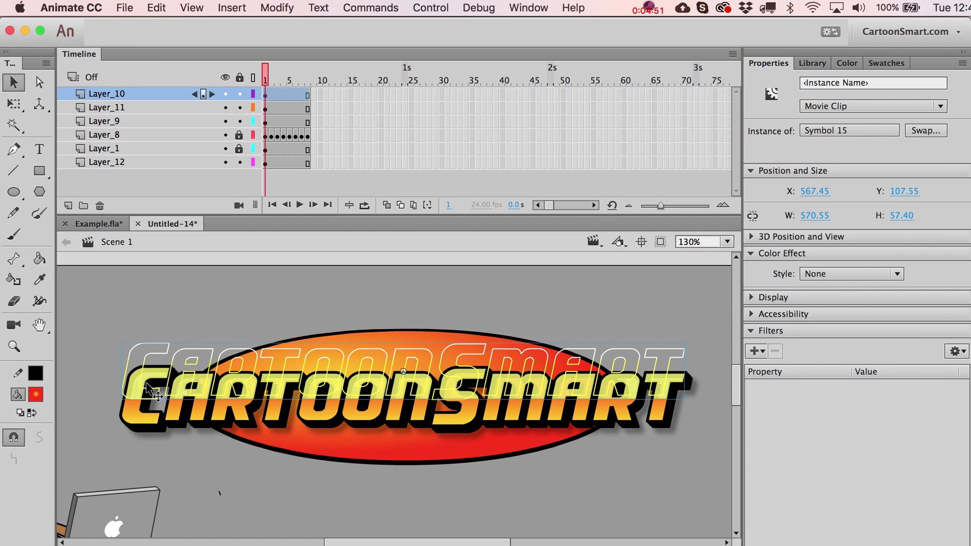
{"action": "key", "text": "super+z"}
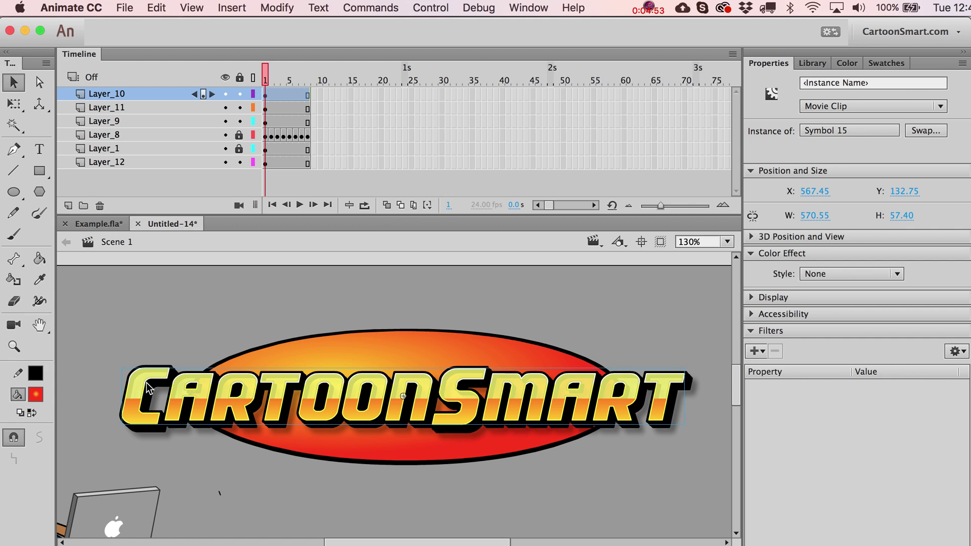
Step: Add a black Glow filter to the lettering at 77% strength
{"action": "left_click", "coordinate": [754, 351]}
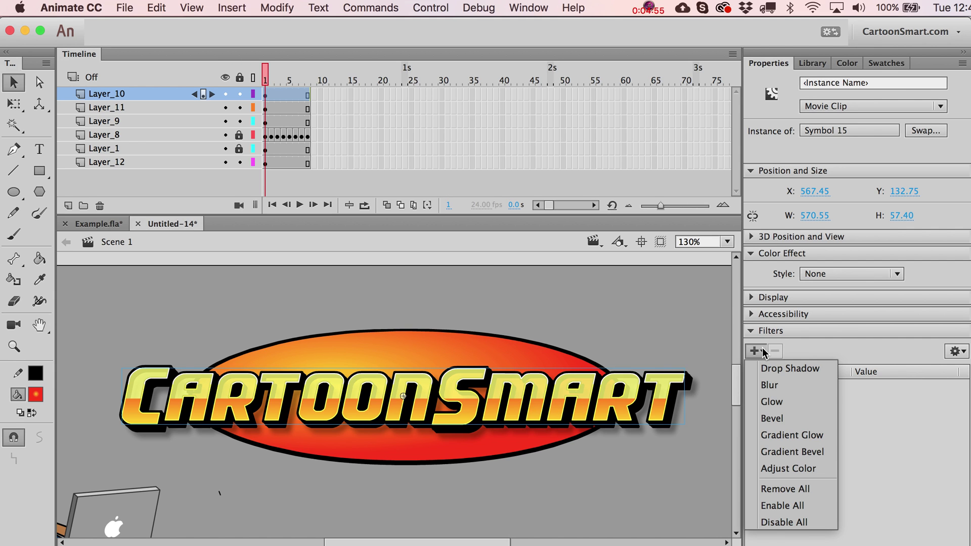
{"action": "left_click", "coordinate": [772, 402]}
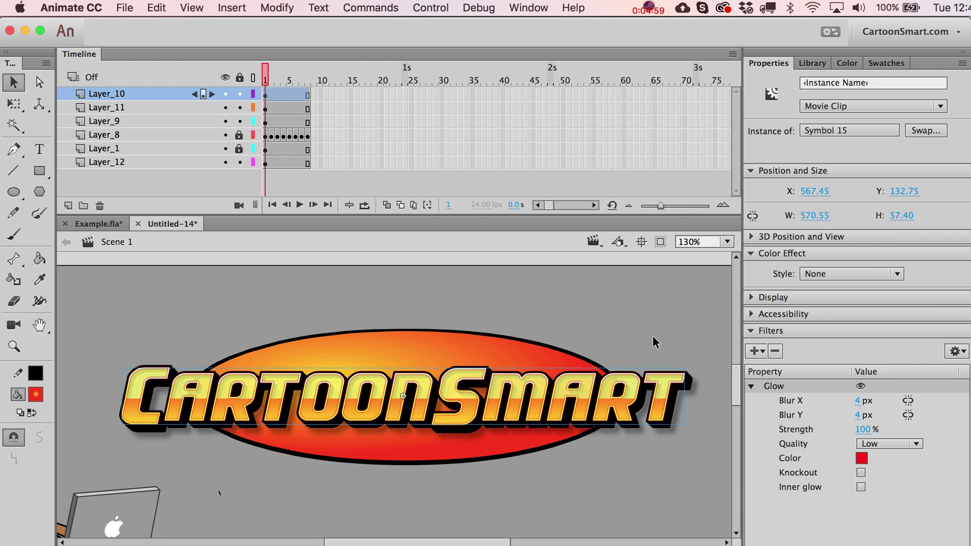
{"action": "left_click", "coordinate": [861, 458]}
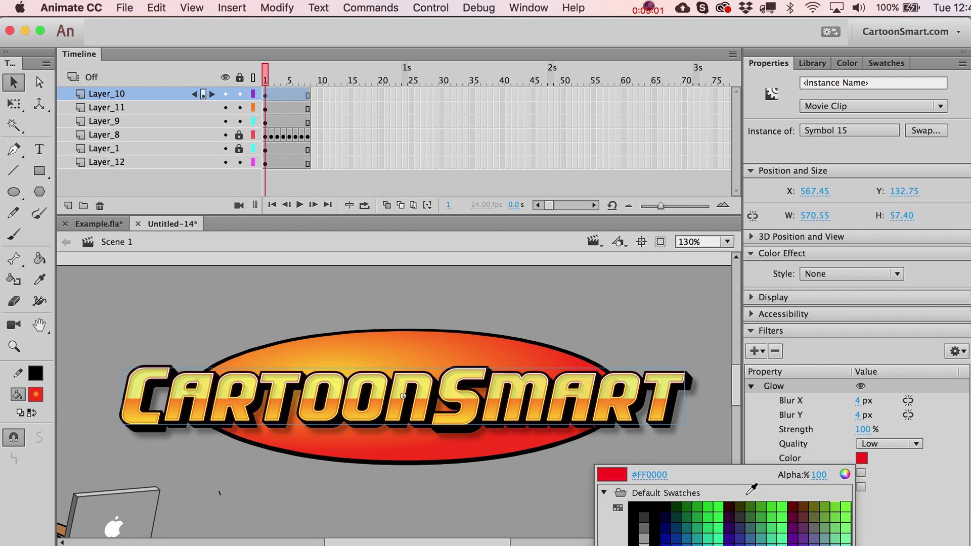
{"action": "left_click", "coordinate": [830, 494]}
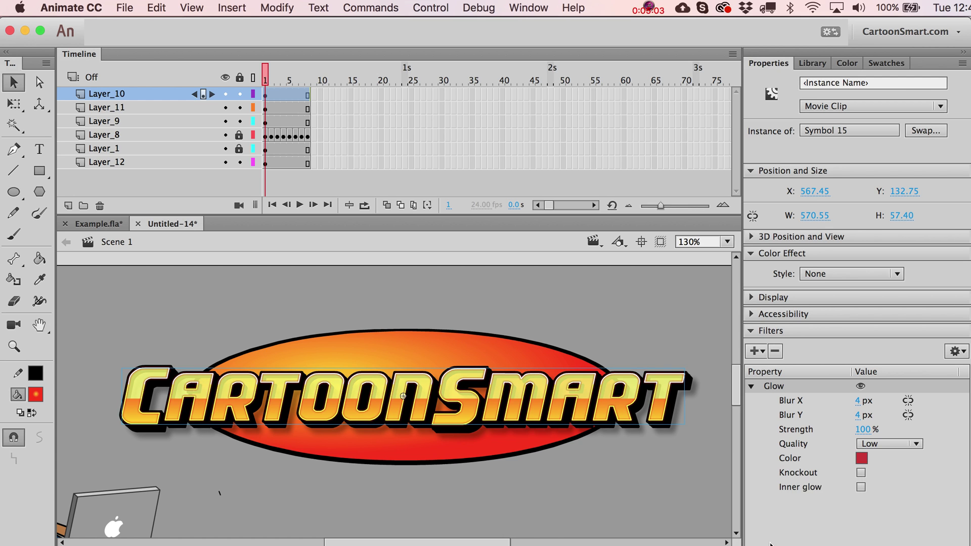
{"action": "left_click", "coordinate": [865, 457]}
{"action": "left_click", "coordinate": [843, 516]}
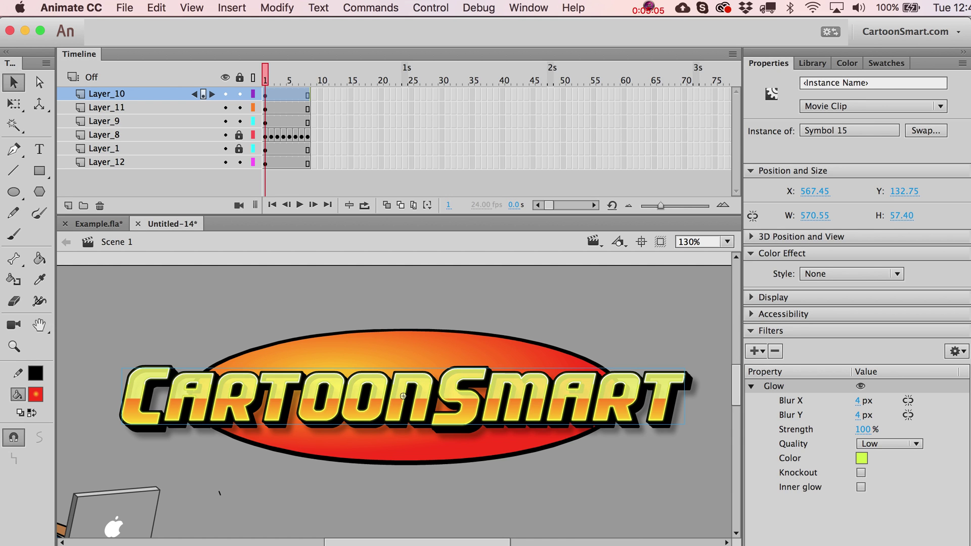
{"action": "left_click", "coordinate": [861, 459]}
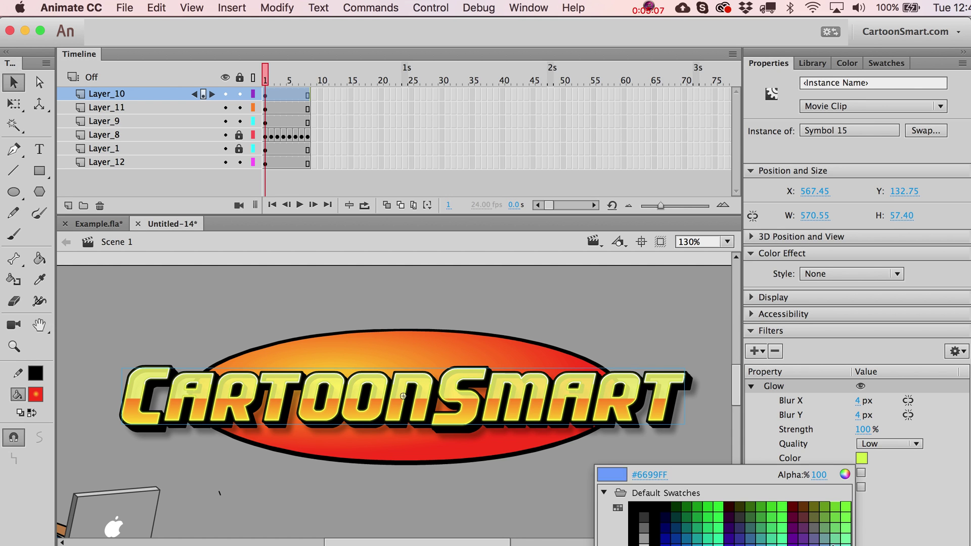
{"action": "left_click", "coordinate": [644, 508]}
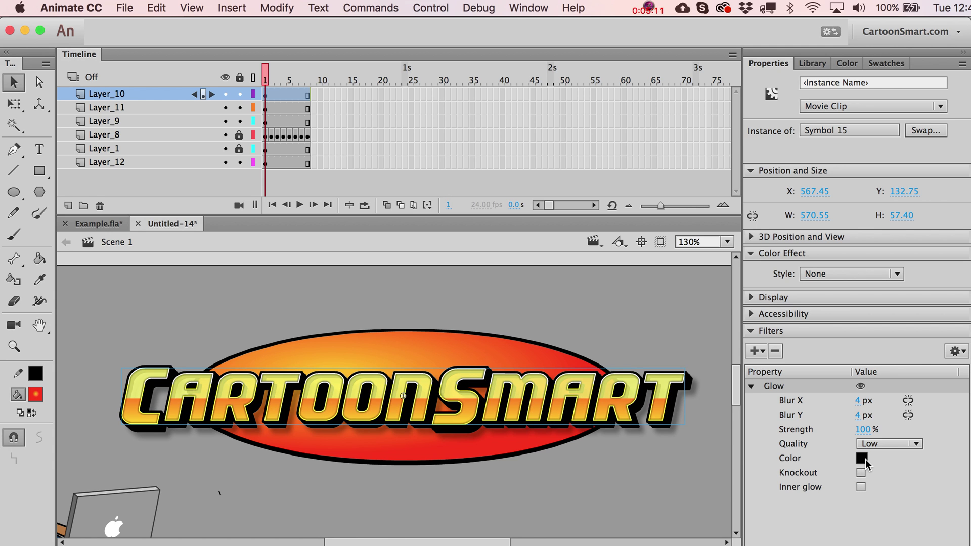
{"action": "left_click_drag", "start_coordinate": [866, 430], "coordinate": [848, 432]}
Step: Reselect the lettering and compare inner glow, leaving the glow outer
{"action": "left_click", "coordinate": [684, 323]}
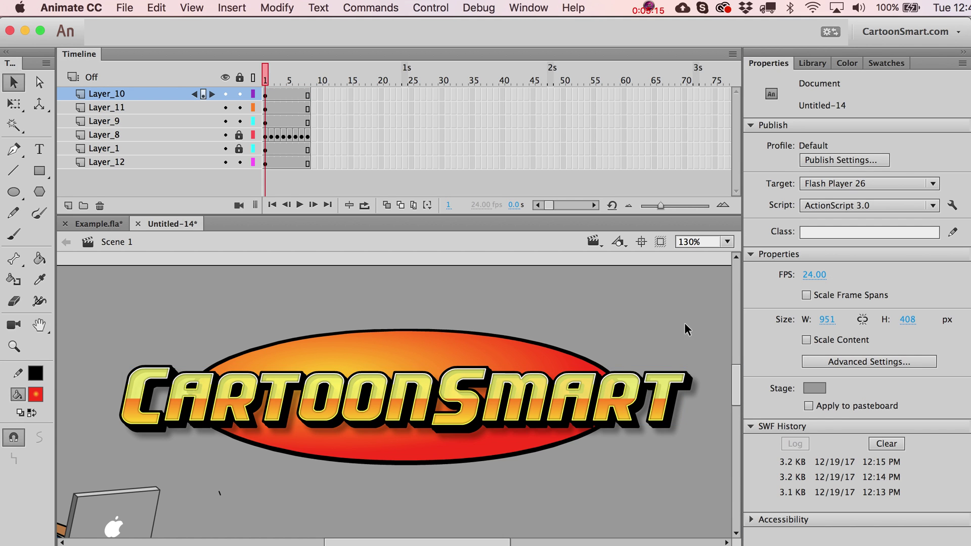
{"action": "left_click", "coordinate": [447, 404]}
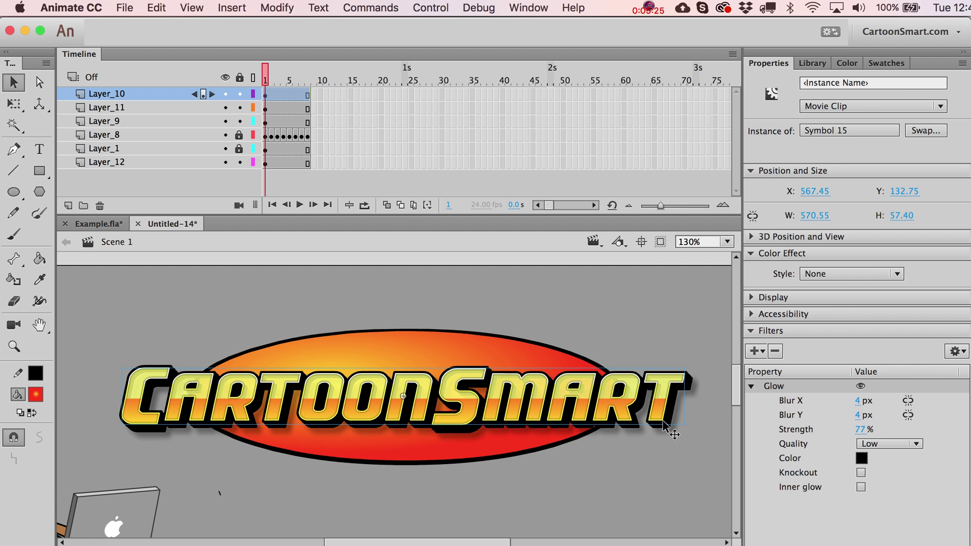
{"action": "left_click_drag", "start_coordinate": [663, 422], "coordinate": [675, 324]}
{"action": "key", "text": "Escape"}
{"action": "left_click", "coordinate": [861, 488]}
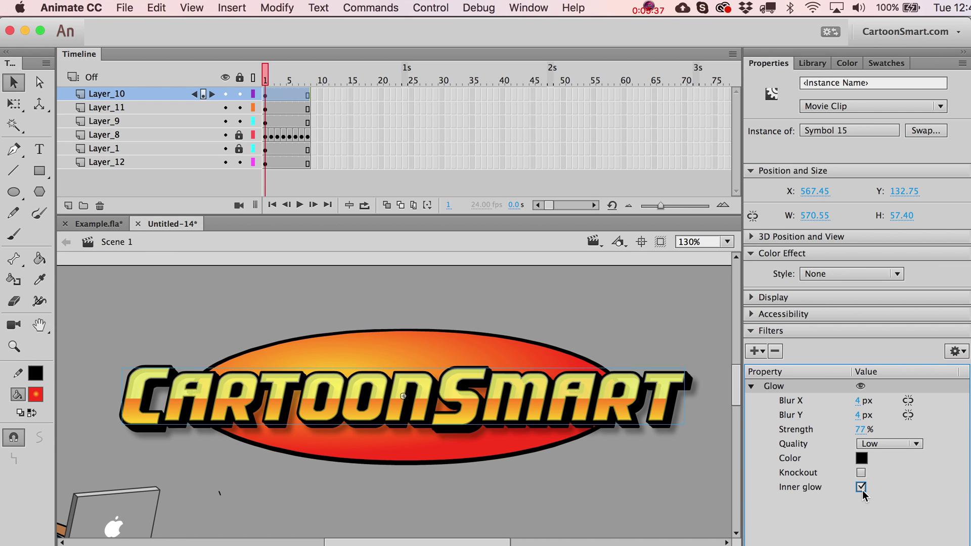
{"action": "left_click", "coordinate": [861, 487]}
{"action": "left_click", "coordinate": [861, 488]}
{"action": "left_click", "coordinate": [861, 487]}
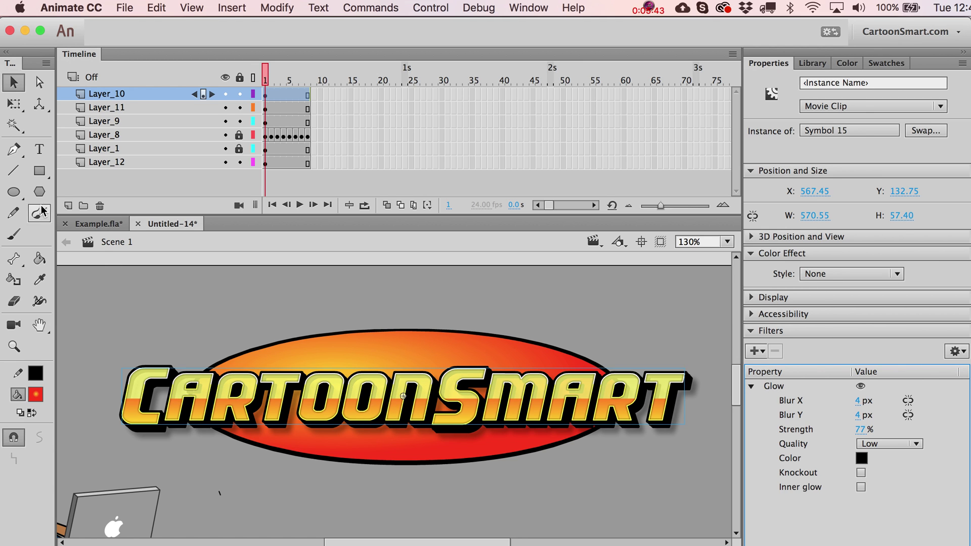
Step: Draw a red gradient oval above the logo and remove its black outline
{"action": "left_click", "coordinate": [13, 192]}
{"action": "left_click_drag", "start_coordinate": [147, 287], "coordinate": [235, 354]}
{"action": "key", "text": "v"}
{"action": "left_click", "coordinate": [209, 319]}
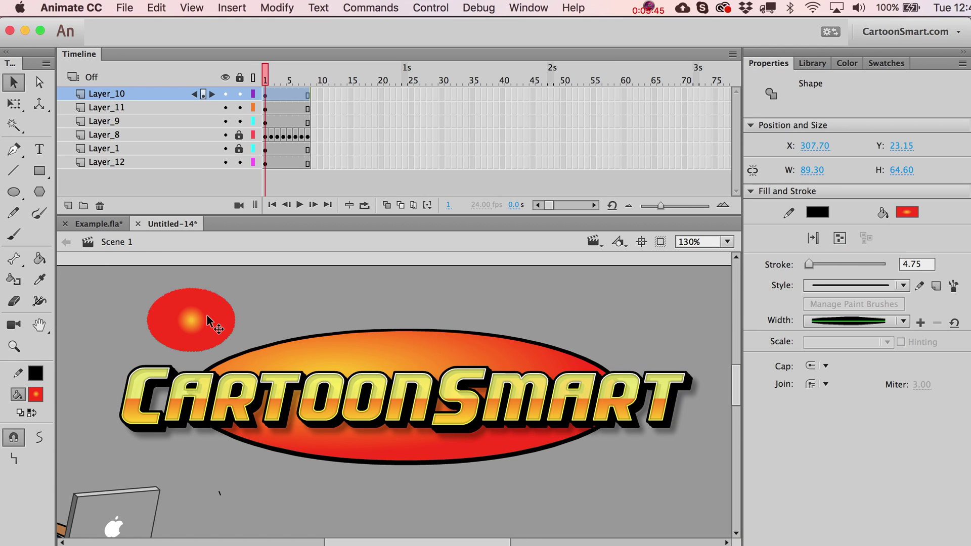
{"action": "key", "text": "Delete"}
{"action": "key", "text": "super+z"}
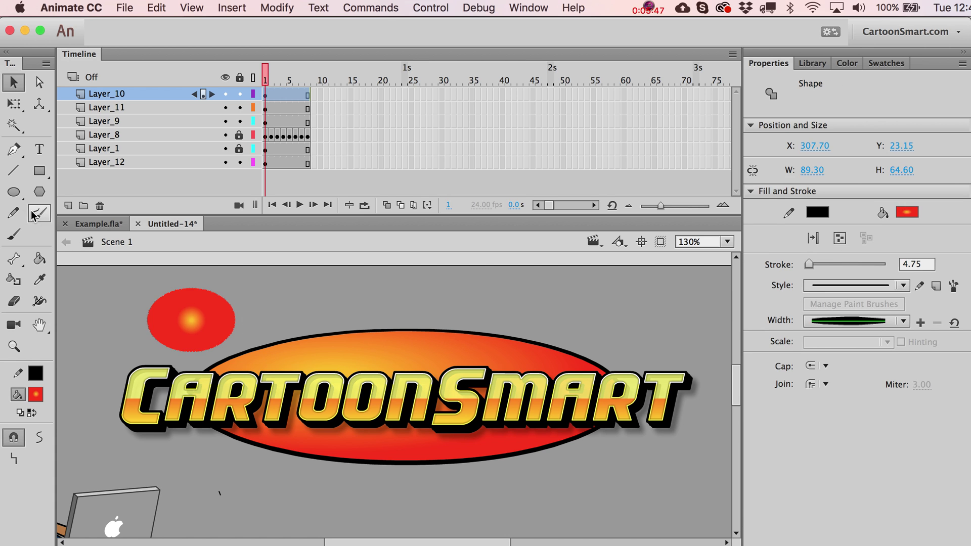
{"action": "left_click", "coordinate": [255, 310]}
{"action": "double_click", "coordinate": [235, 320]}
{"action": "key", "text": "Delete"}
{"action": "left_click", "coordinate": [232, 316]}
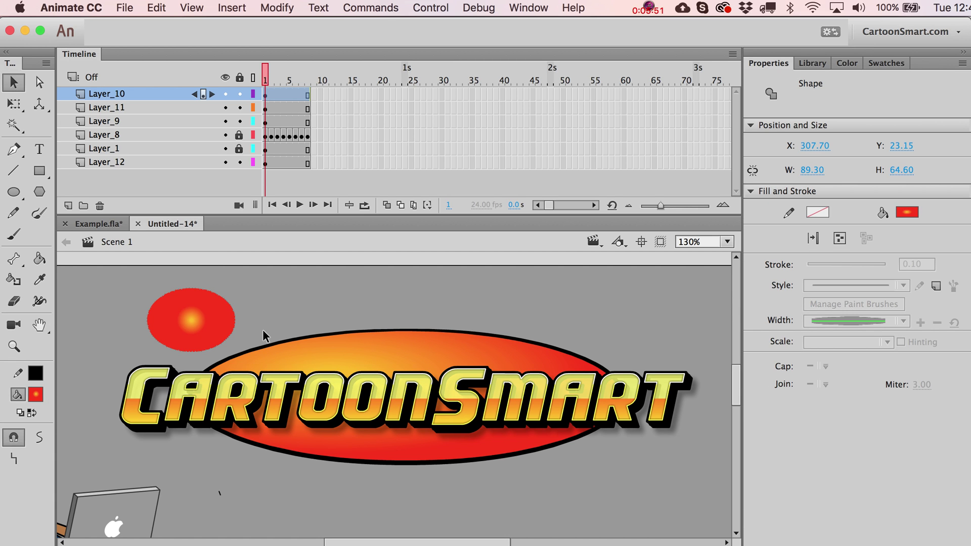
{"action": "key", "text": "Delete"}
{"action": "key", "text": "super+z"}
Step: Convert the oval to a movie clip and add a pale yellow Glow filter
{"action": "key", "text": "F8"}
{"action": "key", "text": "Return"}
{"action": "left_click", "coordinate": [754, 351]}
{"action": "left_click", "coordinate": [773, 384]}
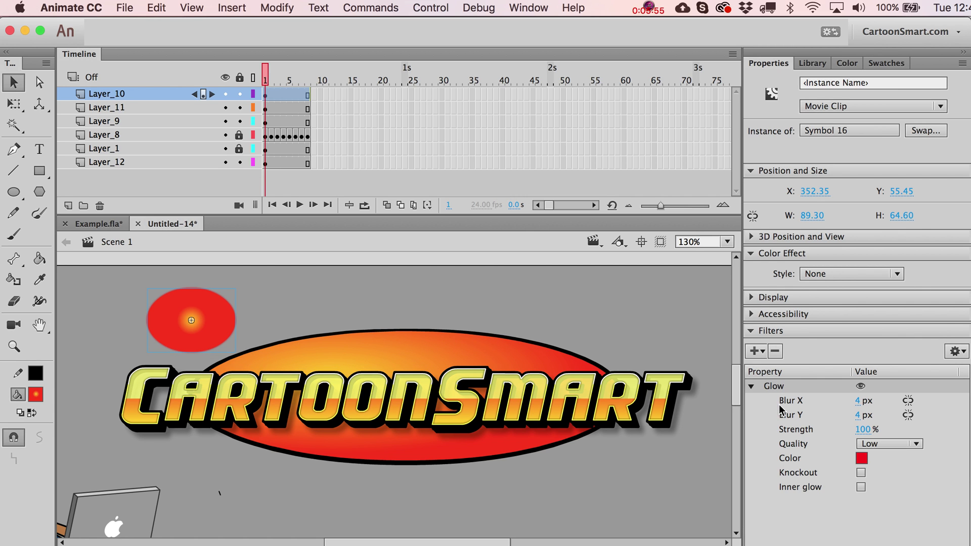
{"action": "left_click", "coordinate": [862, 459]}
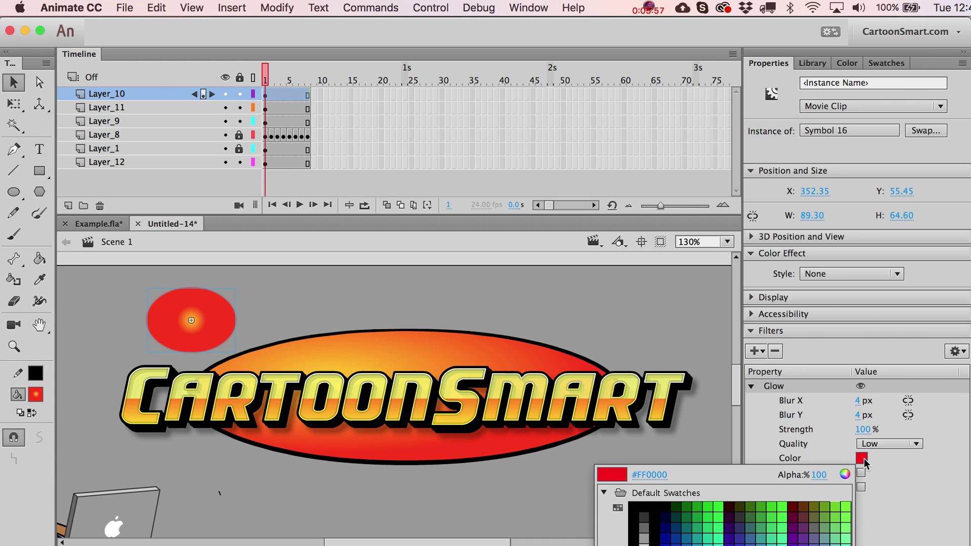
{"action": "left_click", "coordinate": [841, 541]}
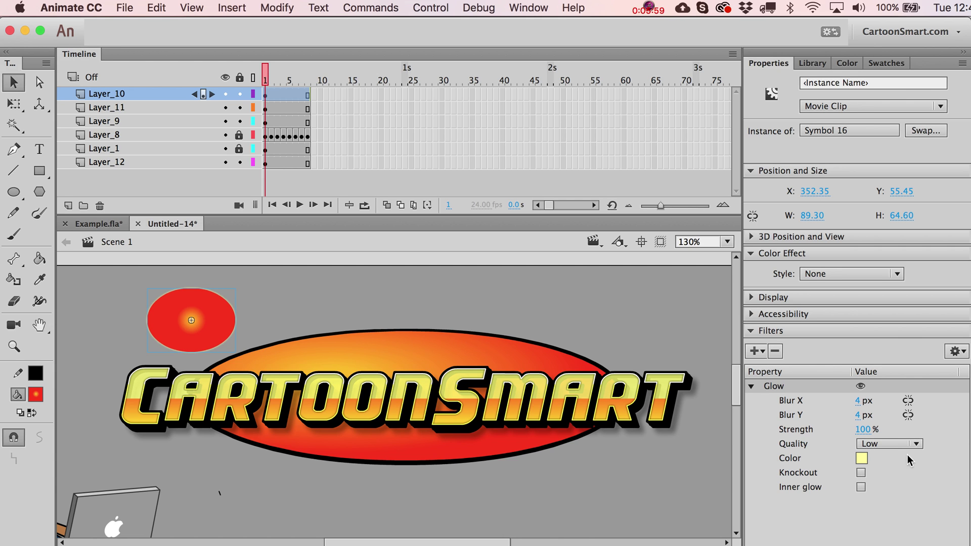
Step: Make the glow inner with 41 px Blur X and 110% strength, then delete the ellipse
{"action": "left_click_drag", "start_coordinate": [858, 401], "coordinate": [871, 416]}
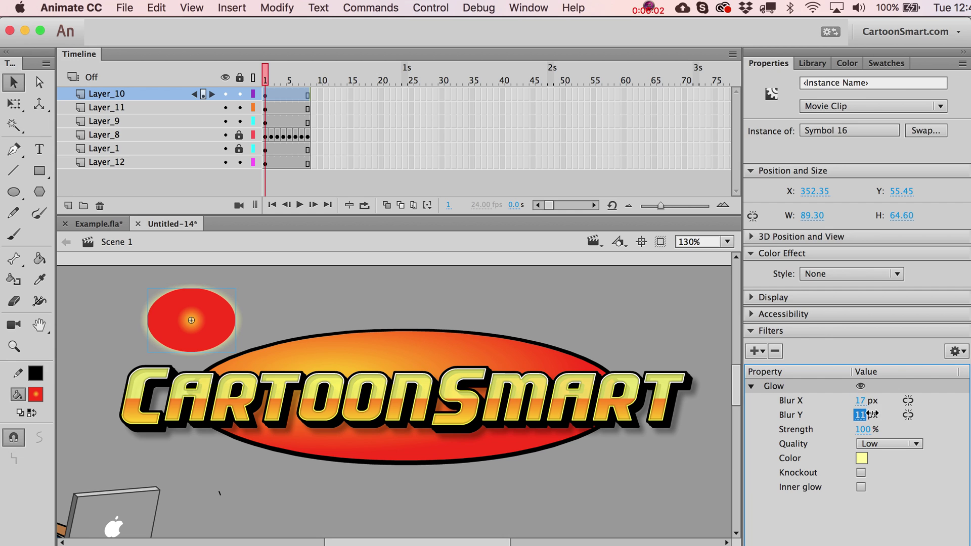
{"action": "left_click", "coordinate": [860, 488]}
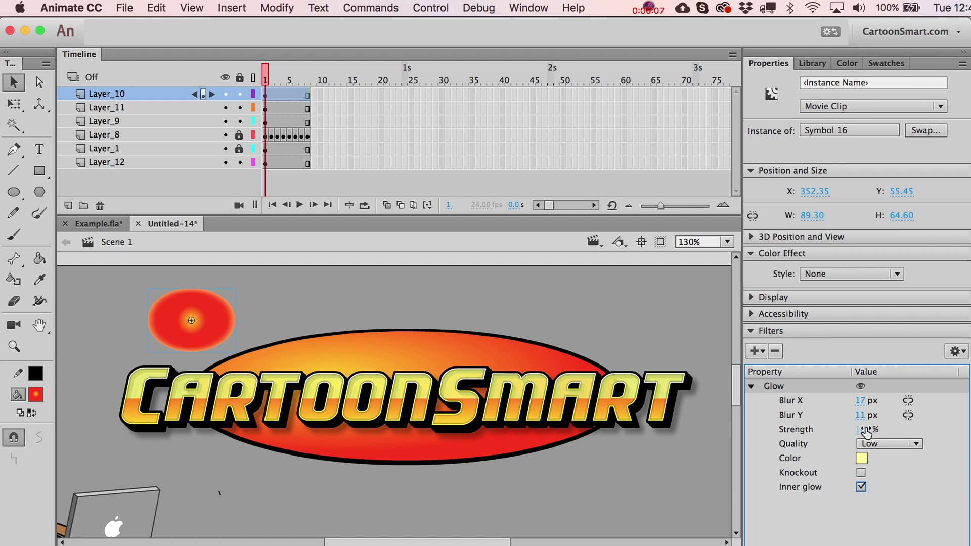
{"action": "left_click_drag", "start_coordinate": [861, 430], "coordinate": [895, 430]}
{"action": "mouse_move", "coordinate": [865, 402]}
{"action": "left_mouse_down"}
{"action": "mouse_move", "coordinate": [886, 403]}
{"action": "mouse_move", "coordinate": [880, 415]}
{"action": "mouse_move", "coordinate": [889, 414]}
{"action": "mouse_move", "coordinate": [857, 415]}
{"action": "left_mouse_up"}
{"action": "key", "text": "Delete"}
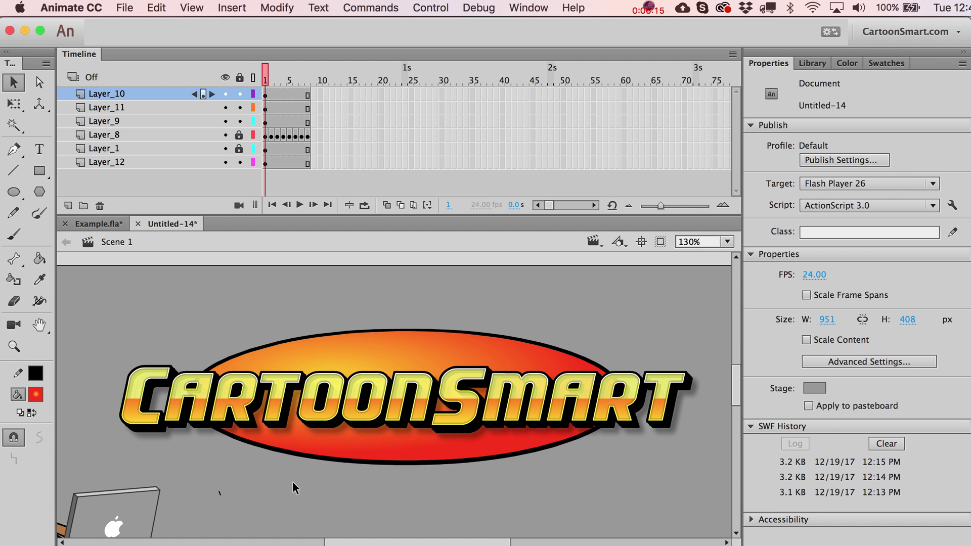
Step: Select the CartoonSmart lettering clip on Layer_11, test-move it, and undo the move
{"action": "left_click", "coordinate": [456, 397]}
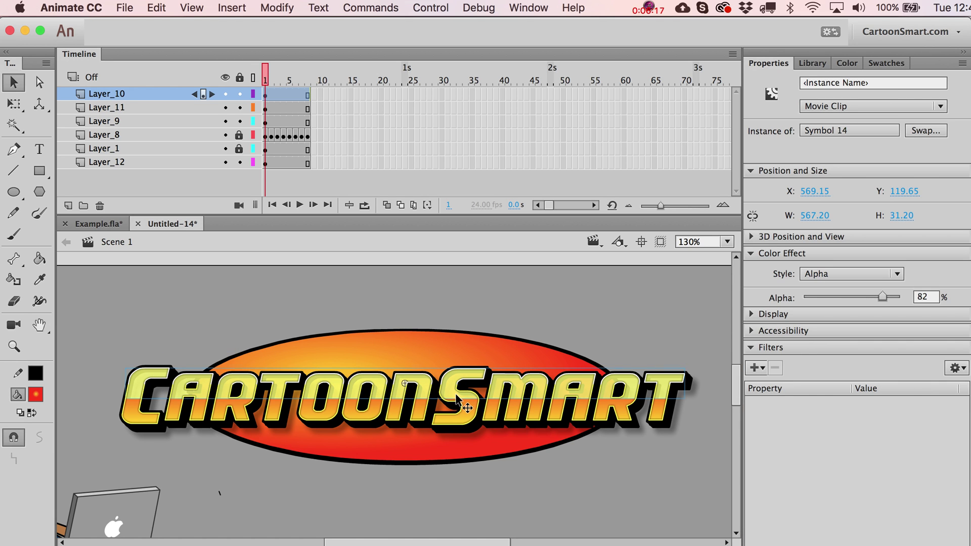
{"action": "left_click", "coordinate": [499, 412]}
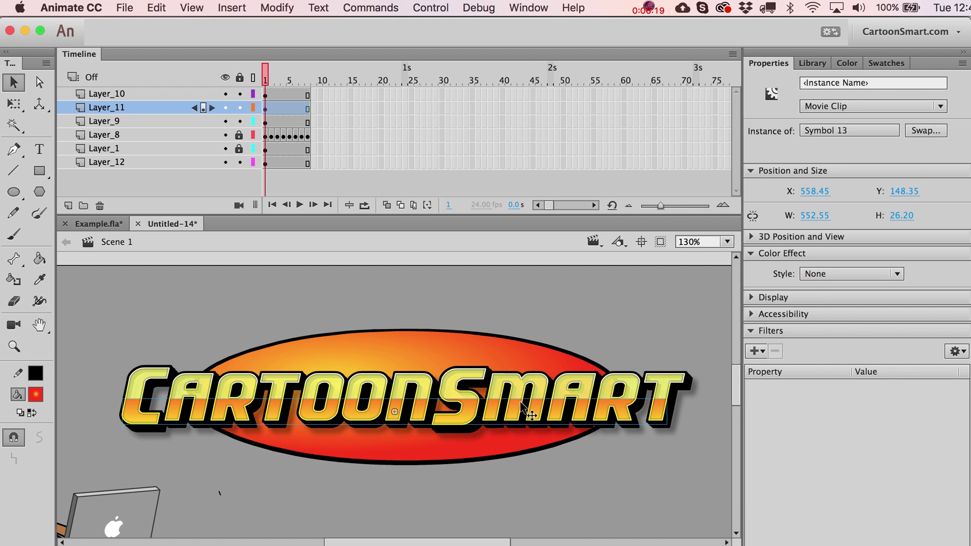
{"action": "left_click", "coordinate": [502, 414]}
{"action": "left_click", "coordinate": [502, 414]}
{"action": "left_click_drag", "start_coordinate": [502, 414], "coordinate": [490, 435]}
{"action": "key", "text": "cmd+z"}
Step: Inspect the 'backing of text' clip and undo edits until its Drop Shadow is removed
{"action": "left_click", "coordinate": [469, 433]}
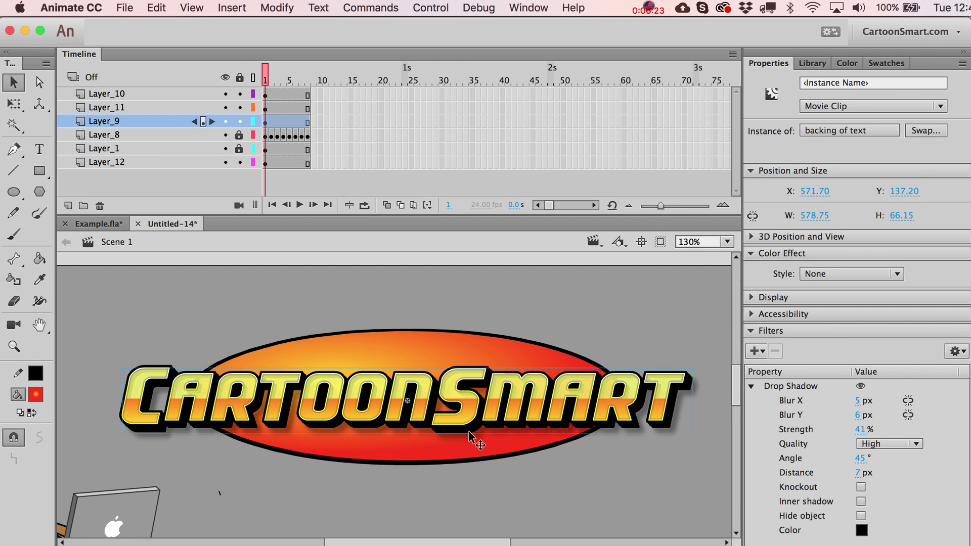
{"action": "left_click", "coordinate": [469, 432]}
{"action": "left_click", "coordinate": [468, 433]}
{"action": "double_click", "coordinate": [468, 433]}
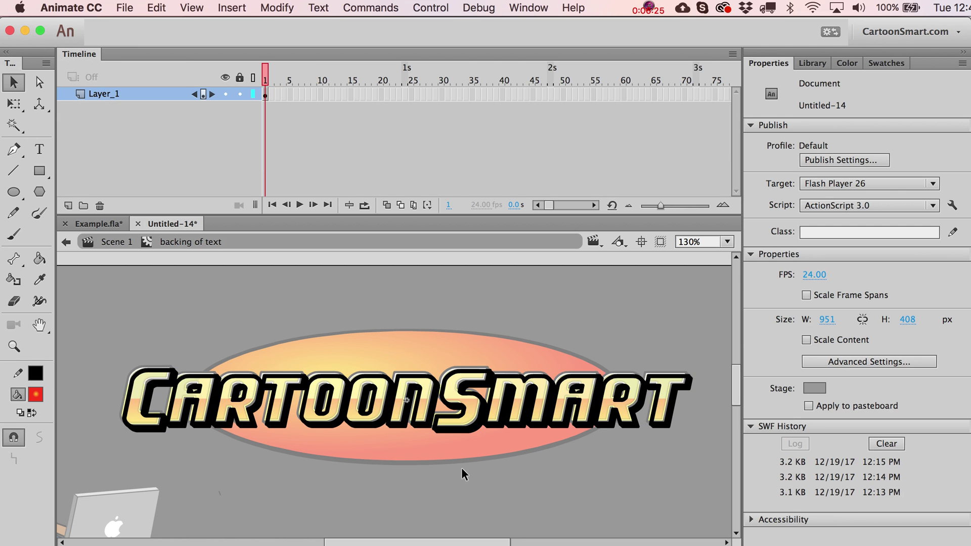
{"action": "left_click", "coordinate": [117, 243]}
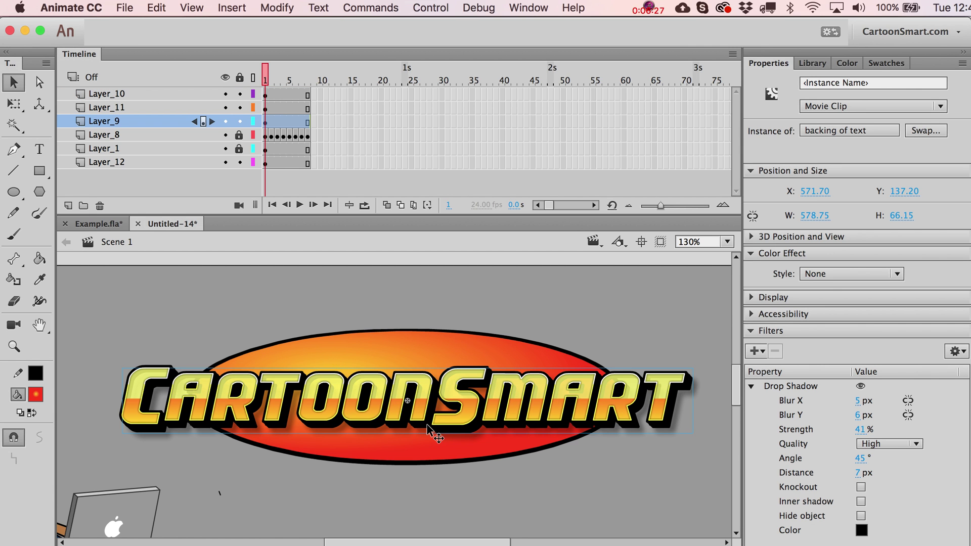
{"action": "left_click_drag", "start_coordinate": [427, 425], "coordinate": [428, 440]}
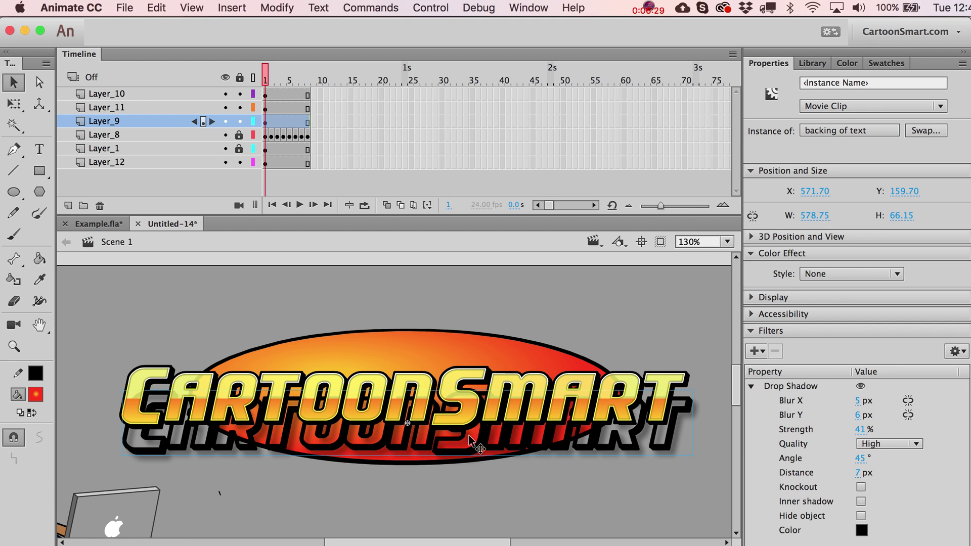
{"action": "key", "text": "super+z"}
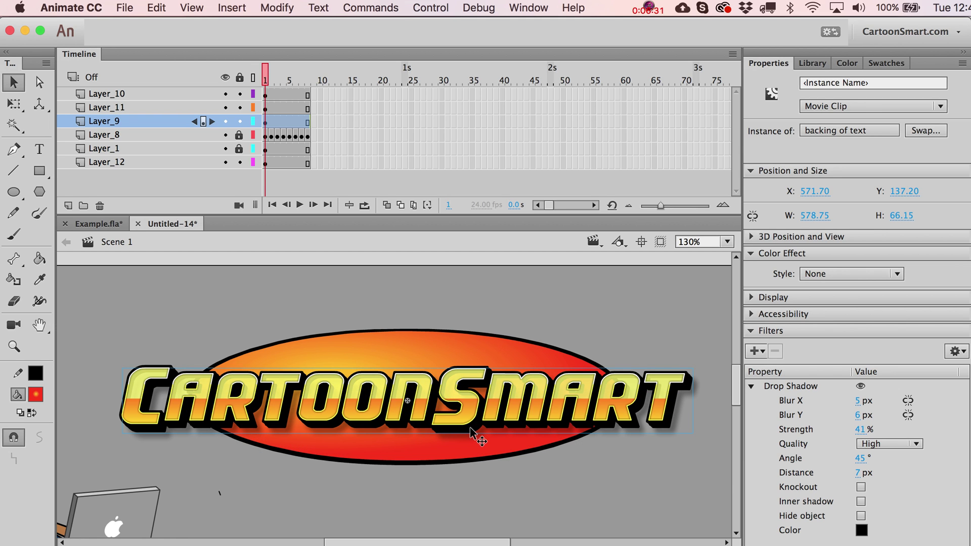
{"action": "key", "text": "super+z"}
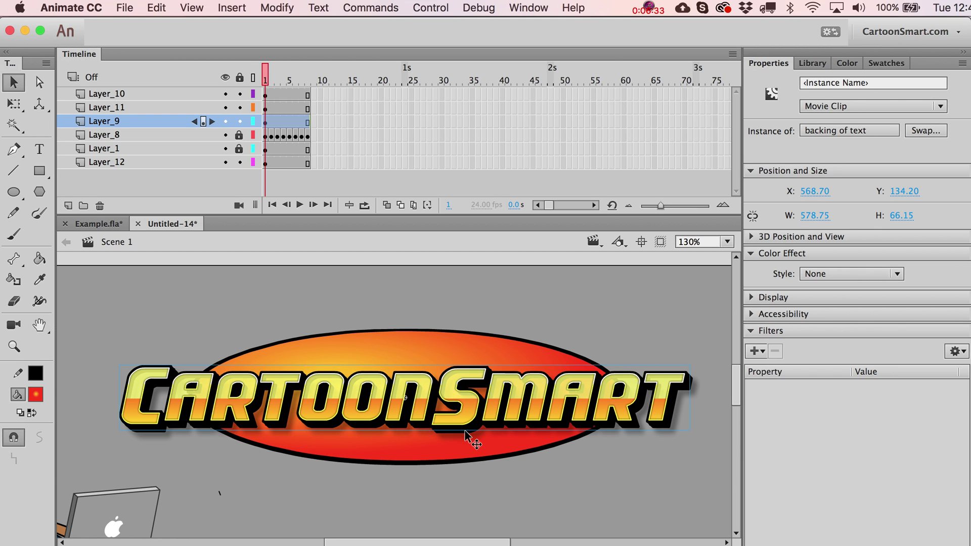
{"action": "key", "text": "super+z"}
Step: Add a Bevel filter to the backing with 2 px X/Y blur and strength lowered to 86%
{"action": "left_click", "coordinate": [763, 353]}
{"action": "left_click", "coordinate": [782, 418]}
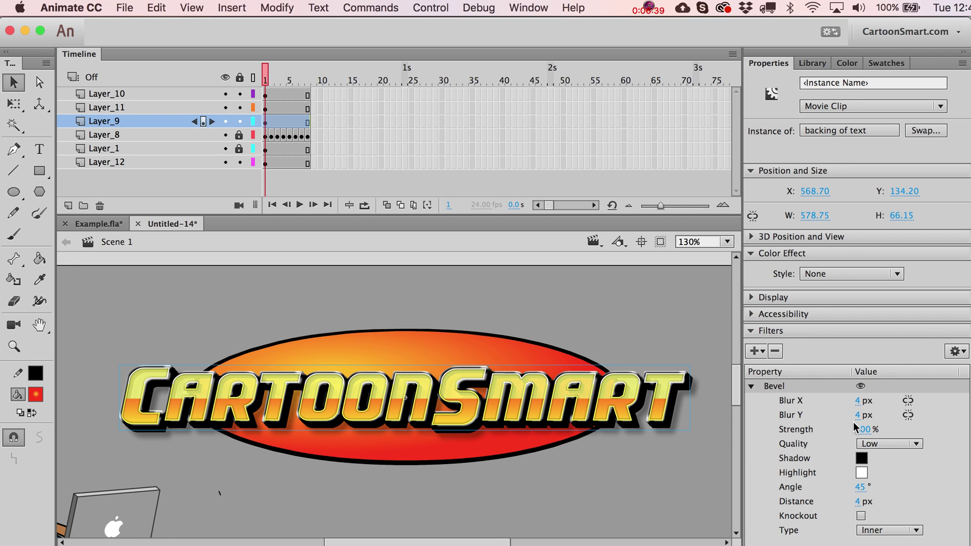
{"action": "left_click", "coordinate": [858, 402]}
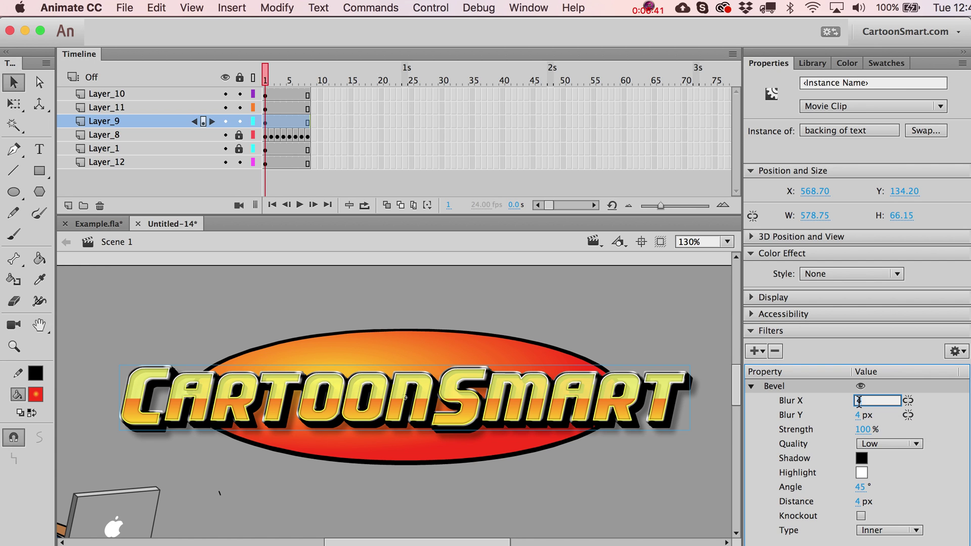
{"action": "type", "text": "2"}
{"action": "left_click", "coordinate": [861, 415]}
{"action": "type", "text": "2"}
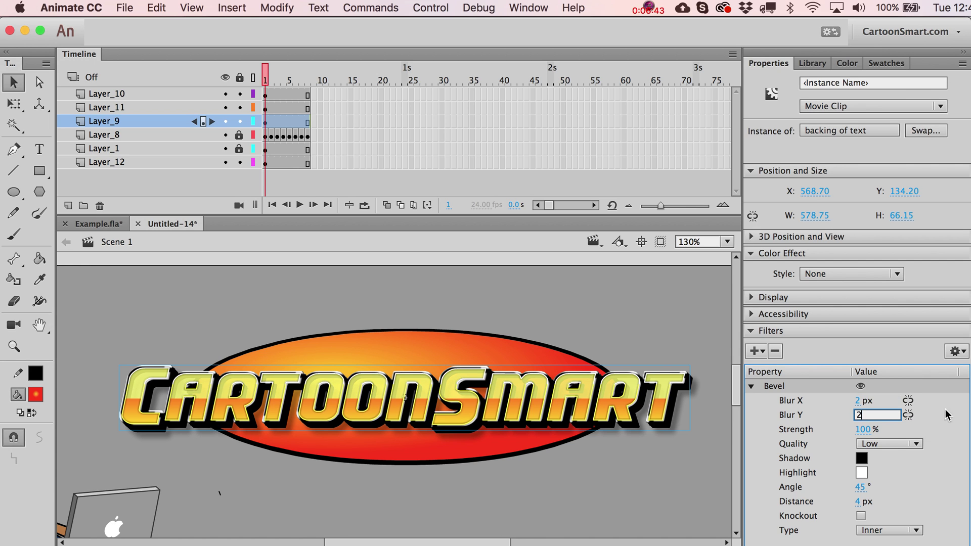
{"action": "left_click", "coordinate": [908, 402]}
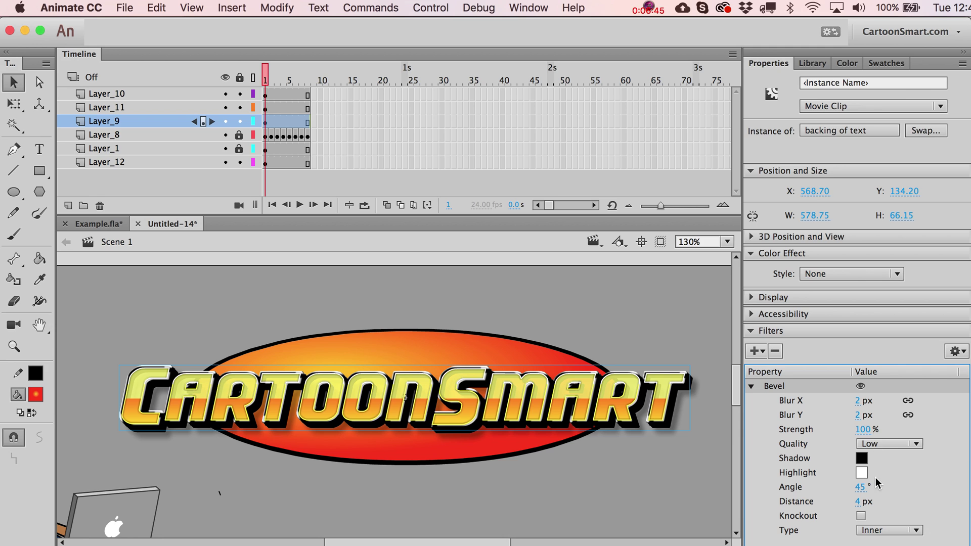
{"action": "mouse_move", "coordinate": [862, 430]}
{"action": "left_mouse_down"}
{"action": "mouse_move", "coordinate": [842, 429]}
{"action": "mouse_move", "coordinate": [851, 429]}
{"action": "left_mouse_up"}
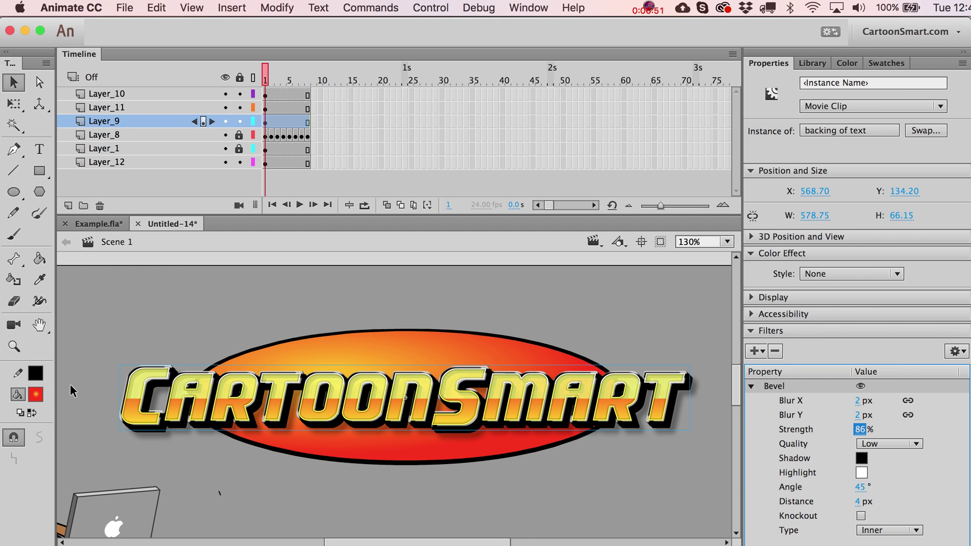
Step: Zoom in on the letters CAR and set bevel quality High and distance 1 px
{"action": "left_click", "coordinate": [14, 347]}
{"action": "left_click_drag", "start_coordinate": [120, 343], "coordinate": [276, 461]}
{"action": "key", "text": "v"}
{"action": "left_click", "coordinate": [872, 445]}
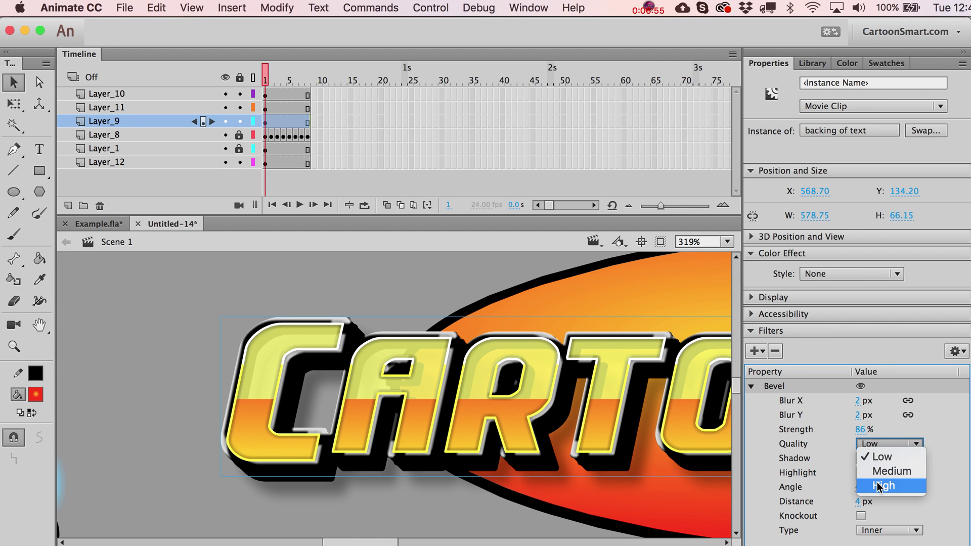
{"action": "left_click", "coordinate": [877, 481]}
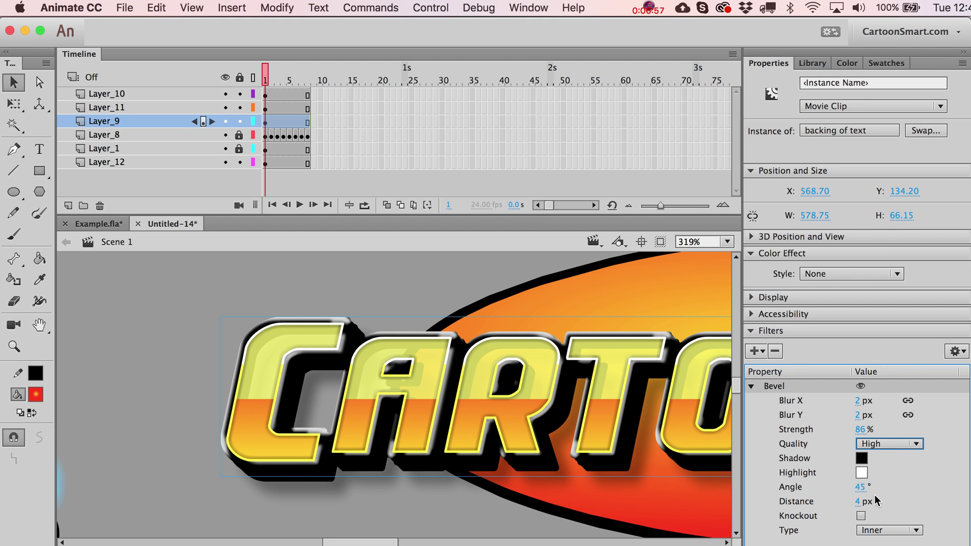
{"action": "left_click_drag", "start_coordinate": [857, 501], "coordinate": [856, 502]}
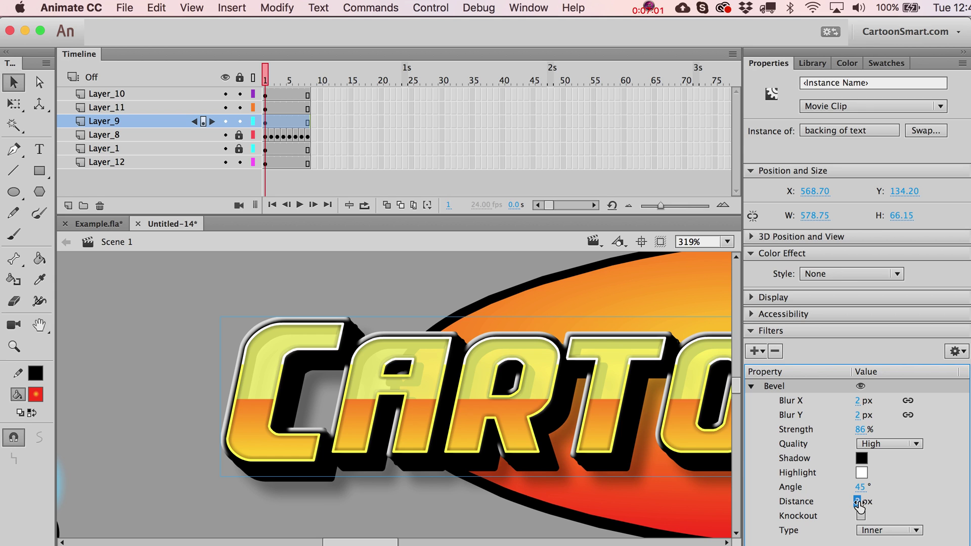
{"action": "left_click", "coordinate": [856, 502]}
{"action": "type", "text": "1"}
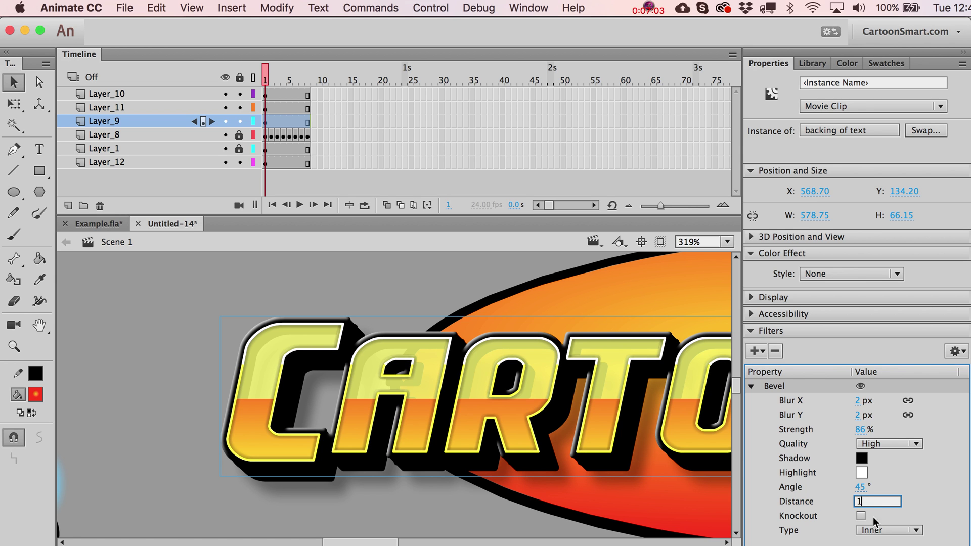
{"action": "key", "text": "Return"}
{"action": "left_click", "coordinate": [447, 289]}
{"action": "key", "text": "super+2"}
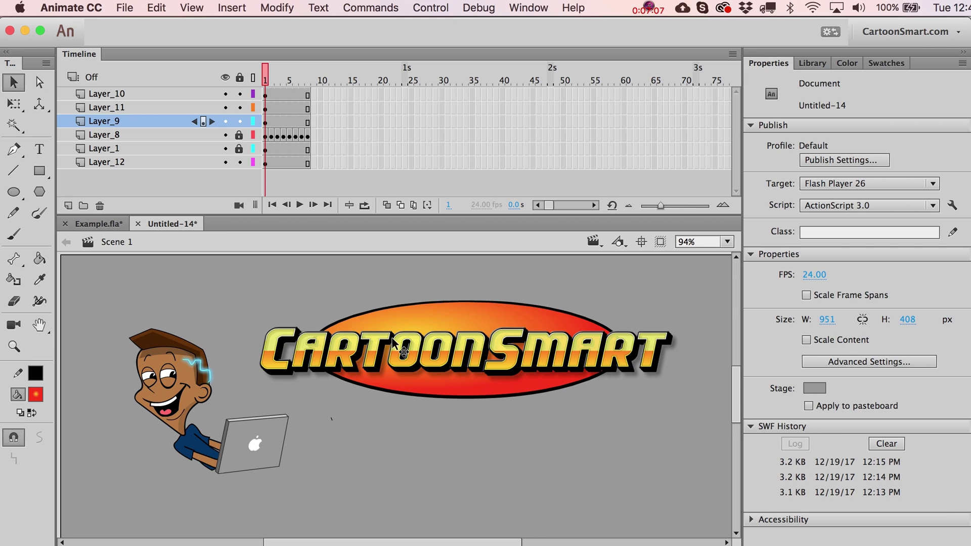
Step: Set the stage background to dark grey and zoom in on the logo
{"action": "left_click", "coordinate": [813, 388]}
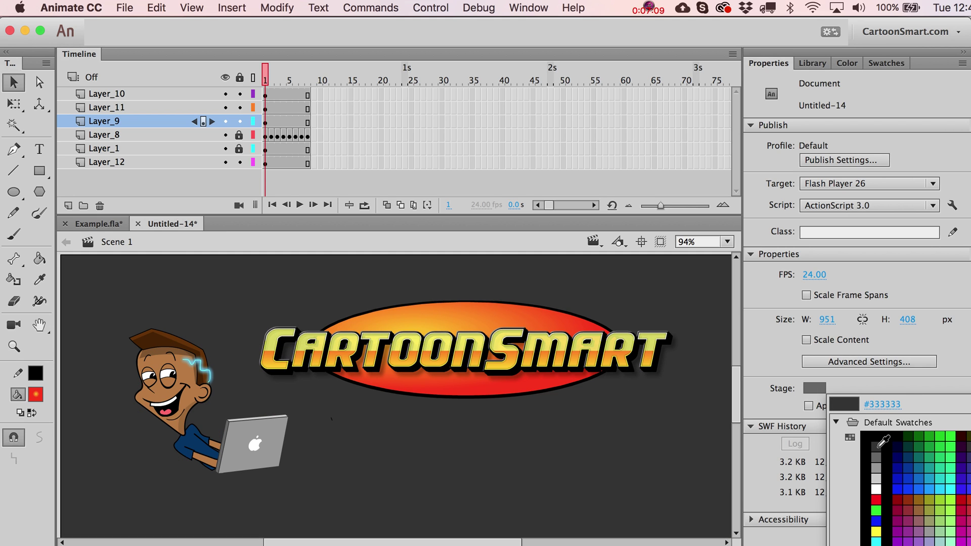
{"action": "left_click", "coordinate": [878, 445]}
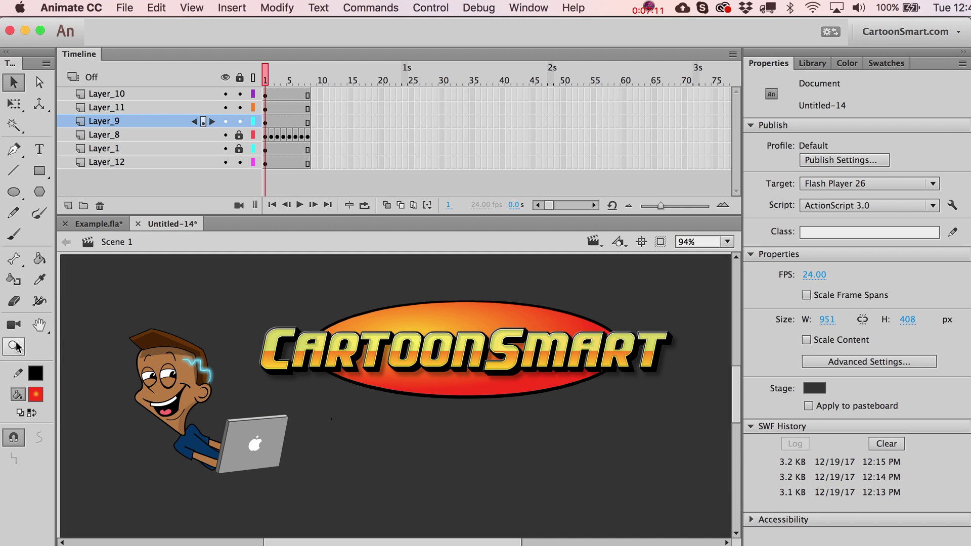
{"action": "left_click", "coordinate": [14, 347]}
{"action": "left_click_drag", "start_coordinate": [454, 419], "coordinate": [218, 295]}
{"action": "scroll", "coordinate": [503, 440], "scroll_direction": "right", "scroll_amount": 5}
{"action": "key", "text": "v"}
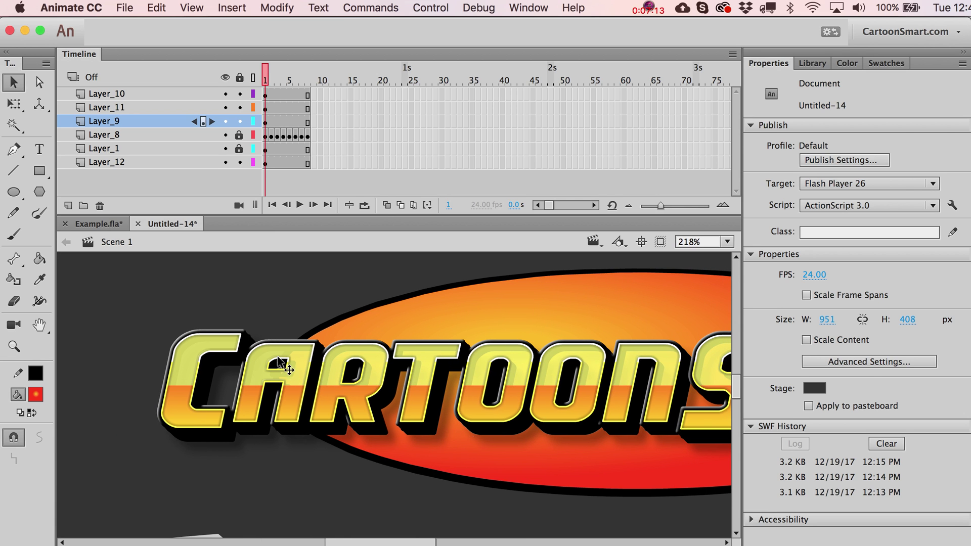
Step: Adjust the backing's bevel angle and raise its strength to 124%, then preview the result
{"action": "left_click", "coordinate": [200, 440]}
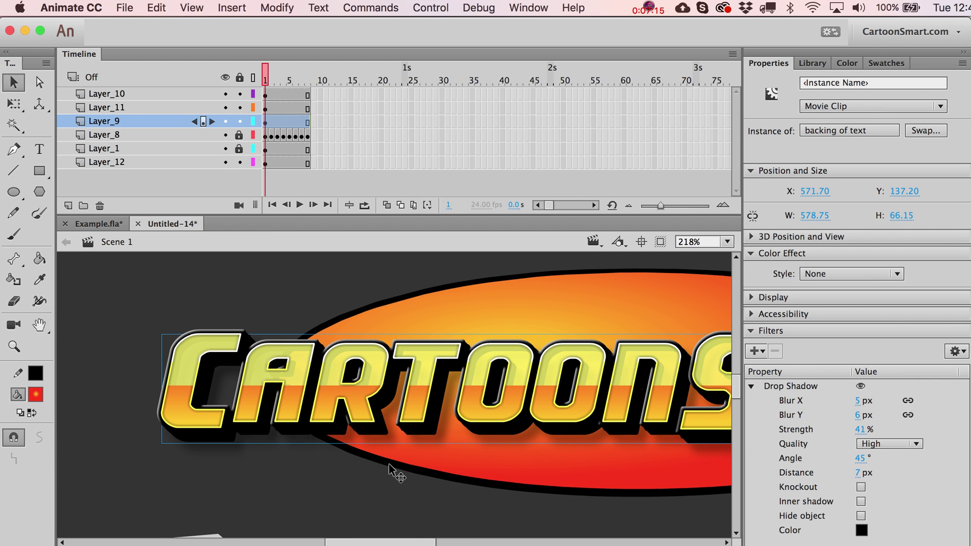
{"action": "left_click", "coordinate": [160, 428]}
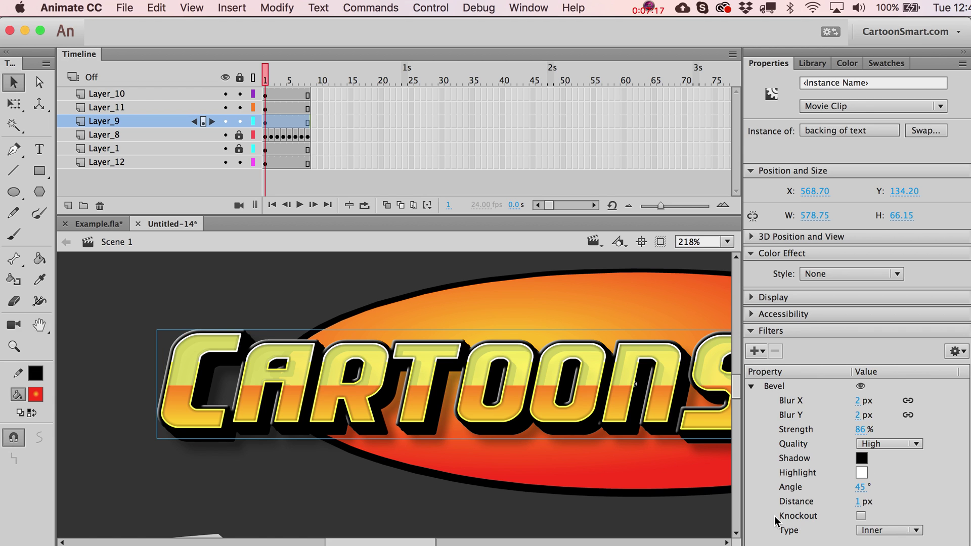
{"action": "left_click_drag", "start_coordinate": [871, 486], "coordinate": [816, 472]}
{"action": "left_click_drag", "start_coordinate": [860, 429], "coordinate": [906, 427]}
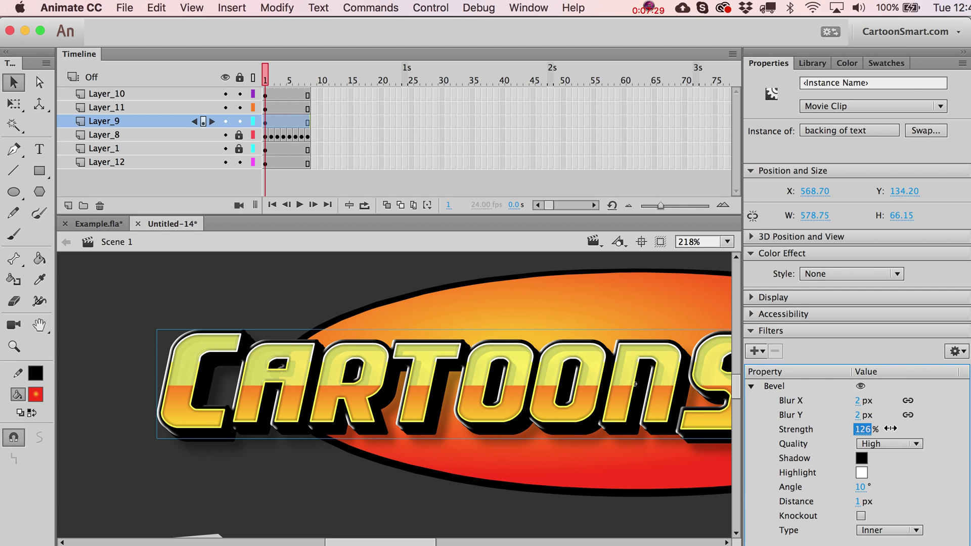
{"action": "left_click", "coordinate": [405, 490]}
{"action": "scroll", "coordinate": [406, 490], "scroll_direction": "right", "scroll_amount": 10}
{"action": "scroll", "coordinate": [407, 489], "scroll_direction": "up", "scroll_amount": 2}
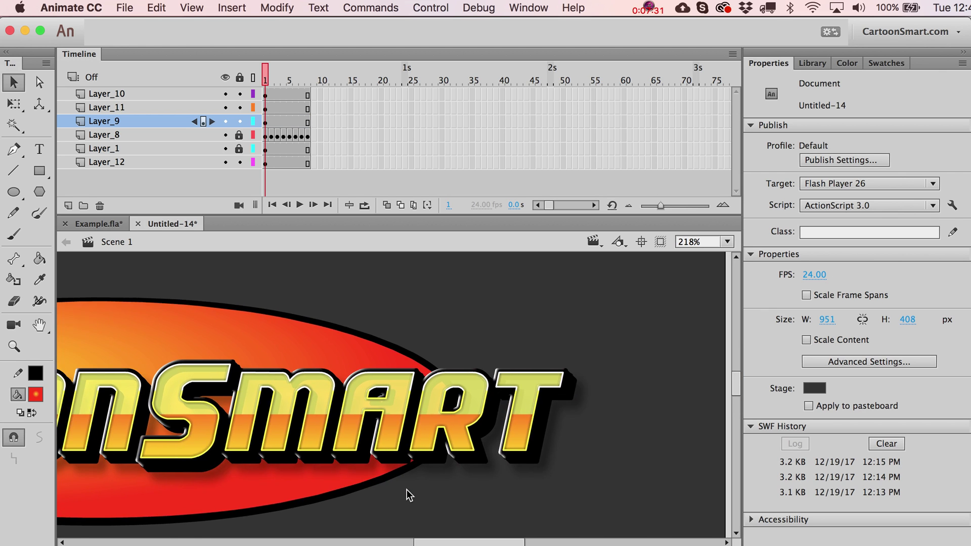
{"action": "scroll", "coordinate": [407, 489], "scroll_direction": "left", "scroll_amount": 10}
{"action": "scroll", "coordinate": [407, 489], "scroll_direction": "down", "scroll_amount": 2}
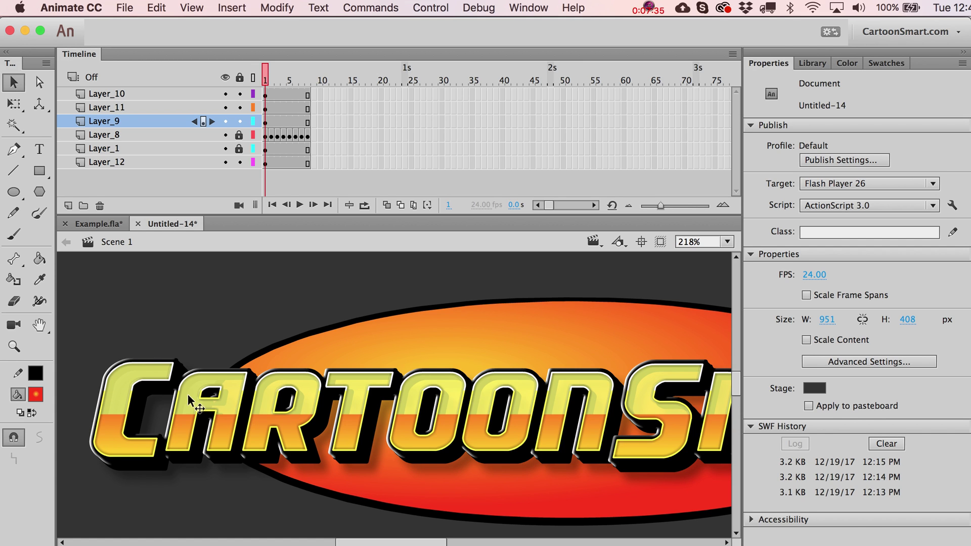
{"action": "left_click", "coordinate": [121, 361]}
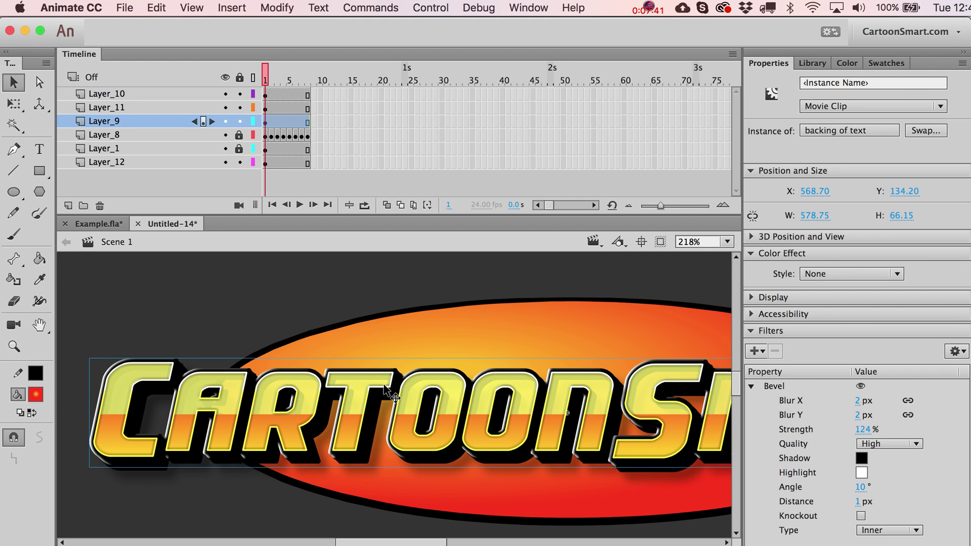
{"action": "scroll", "coordinate": [384, 384], "scroll_direction": "down", "scroll_amount": 2}
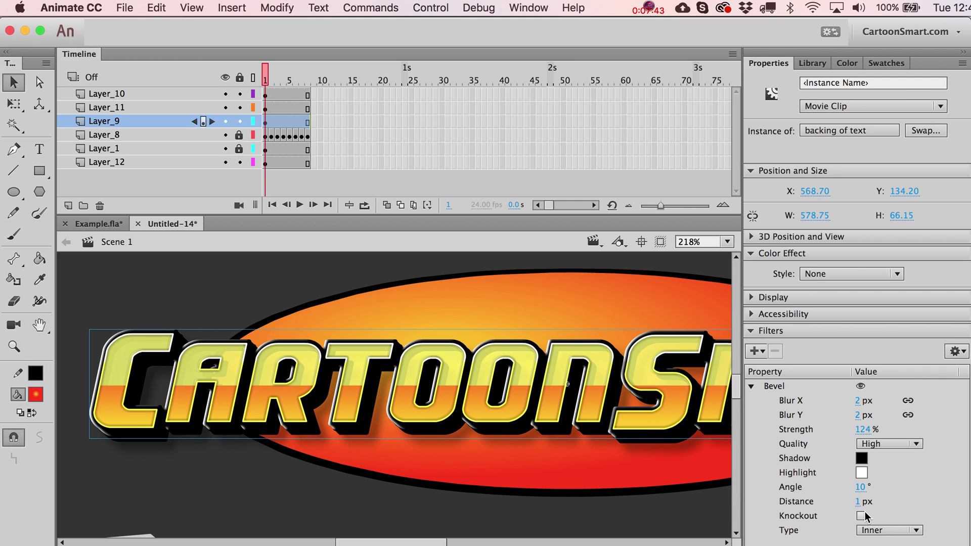
{"action": "left_click", "coordinate": [861, 516]}
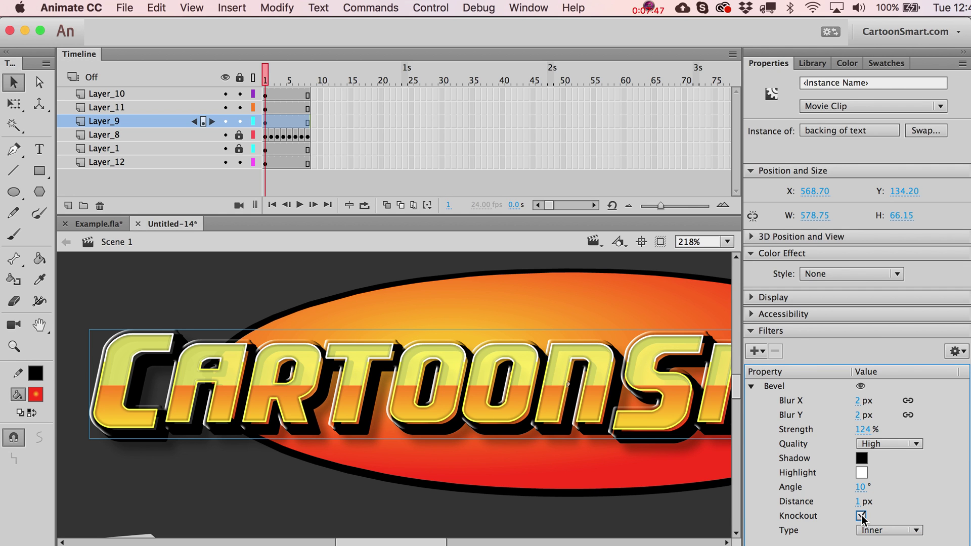
{"action": "scroll", "coordinate": [674, 513], "scroll_direction": "right", "scroll_amount": 5}
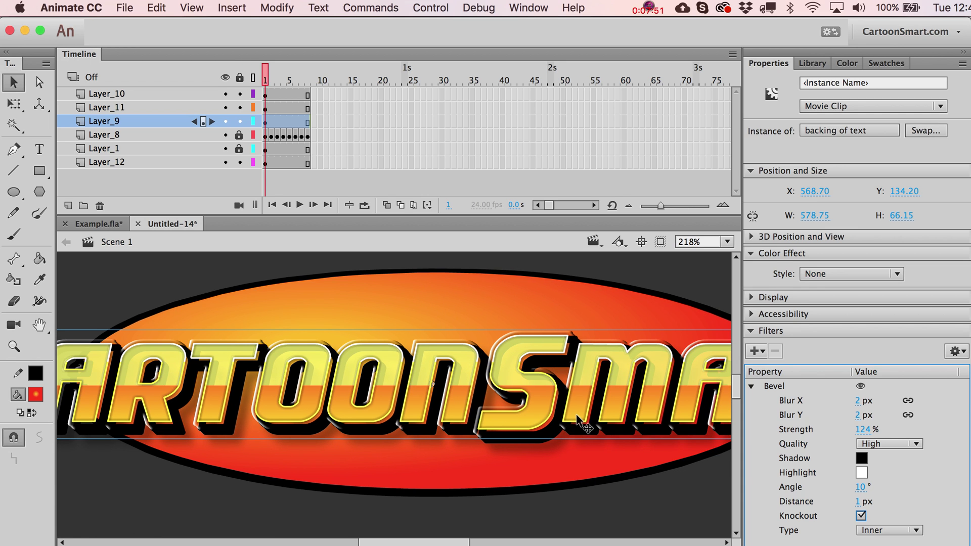
{"action": "scroll", "coordinate": [582, 419], "scroll_direction": "right", "scroll_amount": 3}
{"action": "left_click", "coordinate": [645, 294]}
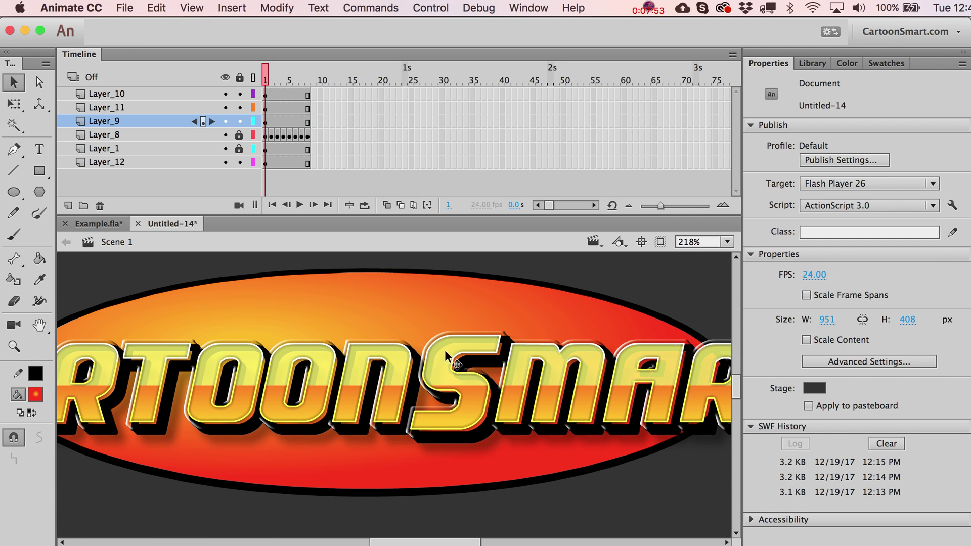
{"action": "scroll", "coordinate": [473, 329], "scroll_direction": "right", "scroll_amount": 3}
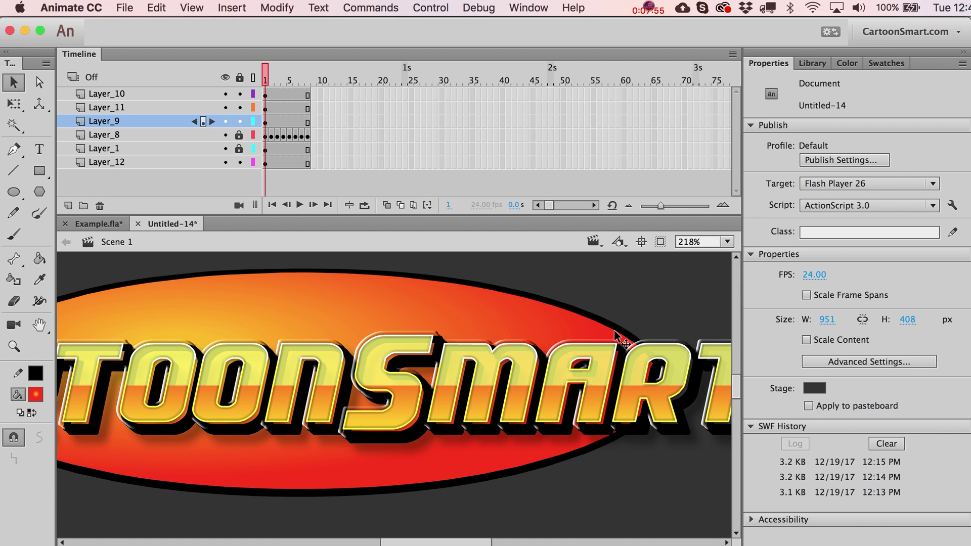
{"action": "left_click", "coordinate": [698, 343]}
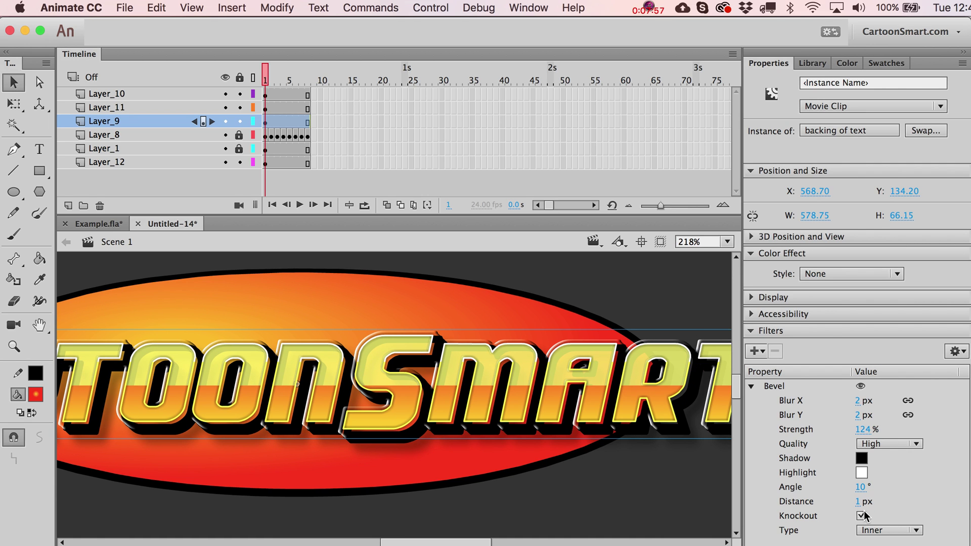
{"action": "left_click", "coordinate": [633, 492]}
{"action": "scroll", "coordinate": [634, 492], "scroll_direction": "left", "scroll_amount": 10}
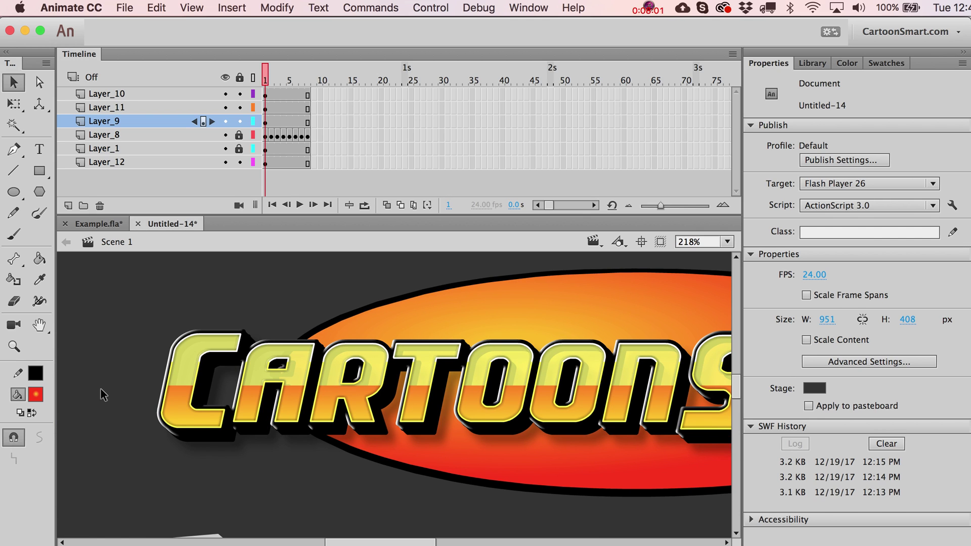
Step: Select the text backing clip and collapse its Bevel filter settings
{"action": "left_click", "coordinate": [184, 371]}
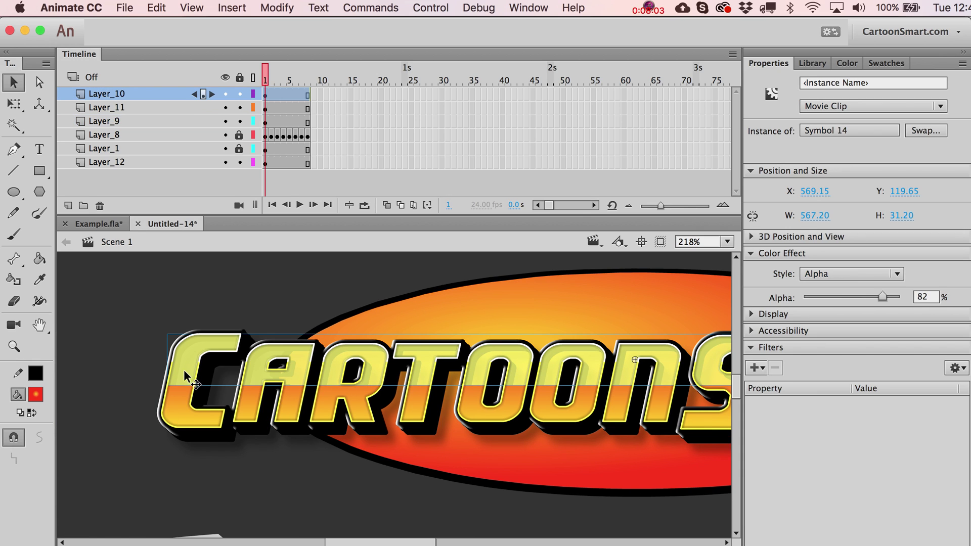
{"action": "left_click", "coordinate": [175, 433]}
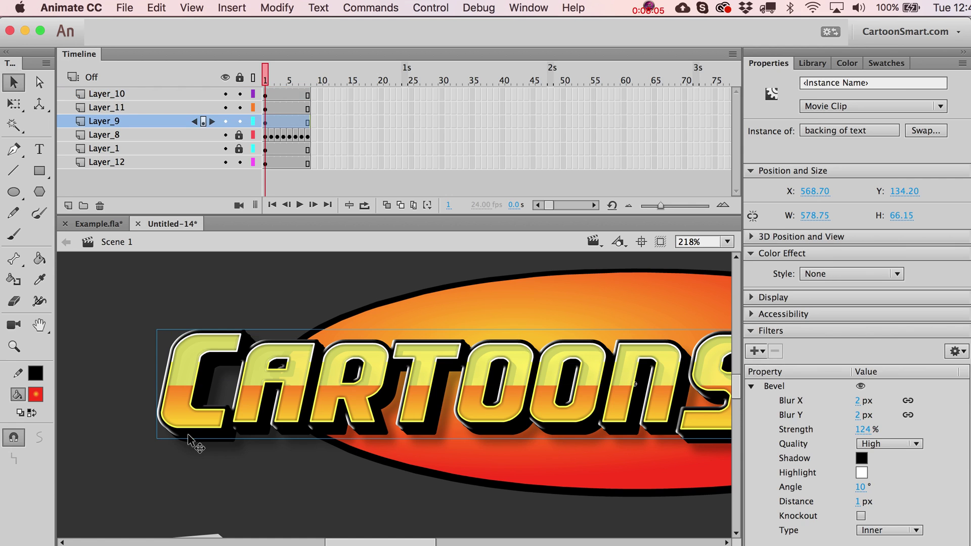
{"action": "left_click", "coordinate": [770, 384]}
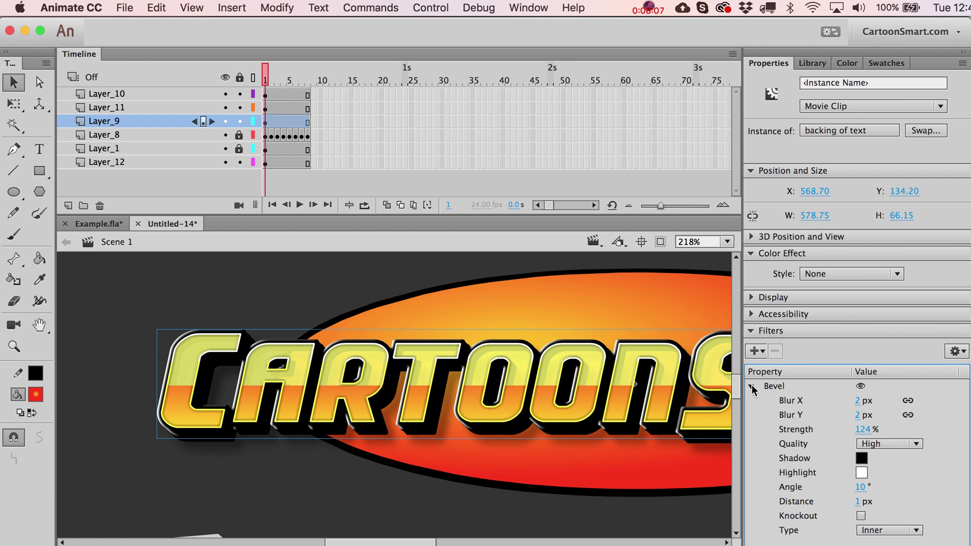
{"action": "left_click", "coordinate": [751, 387]}
{"action": "left_click", "coordinate": [751, 386]}
{"action": "left_click", "coordinate": [751, 387]}
Step: Add a Gradient Glow filter to the backing, remove it again, and reopen the add-filter list
{"action": "left_click", "coordinate": [758, 351]}
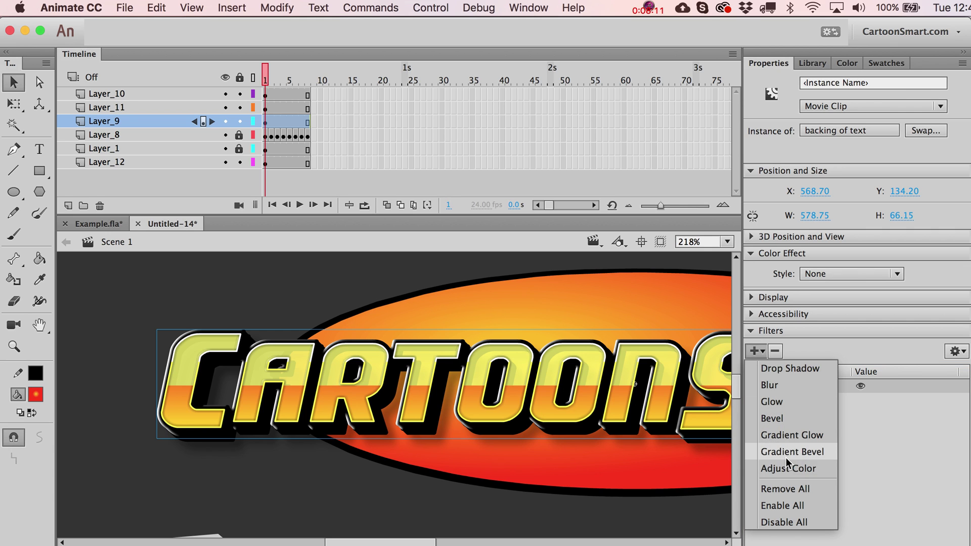
{"action": "left_click", "coordinate": [805, 435]}
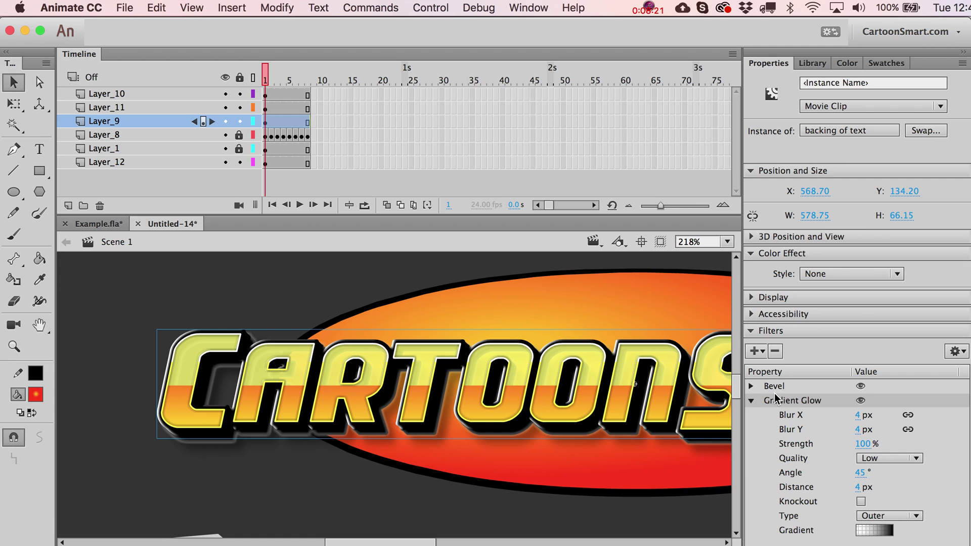
{"action": "left_click", "coordinate": [774, 351]}
{"action": "left_click", "coordinate": [752, 386]}
{"action": "left_click", "coordinate": [752, 386]}
{"action": "left_click", "coordinate": [759, 352]}
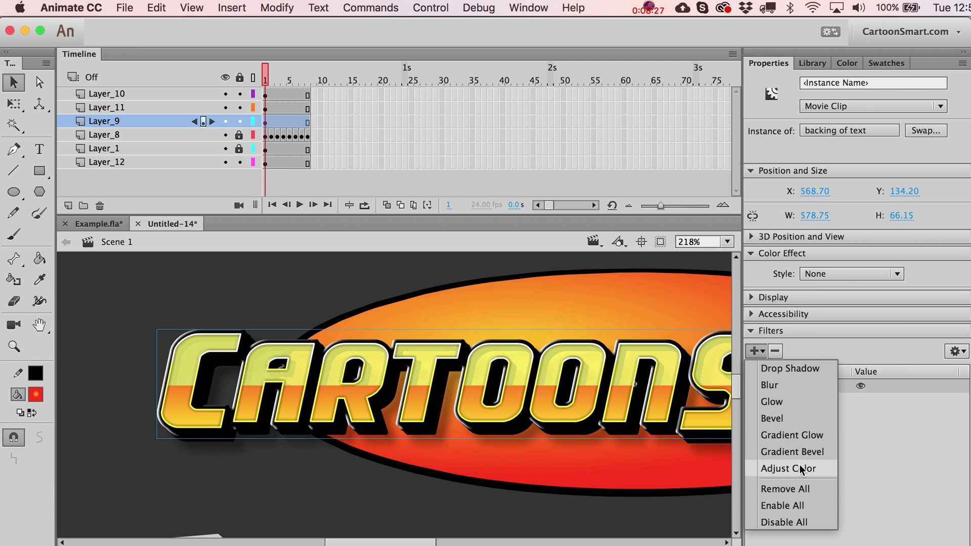
Step: Zoom out, marquee-select the whole CartoonSmart logo, and convert it to movie clip Symbol 17
{"action": "left_click", "coordinate": [233, 476]}
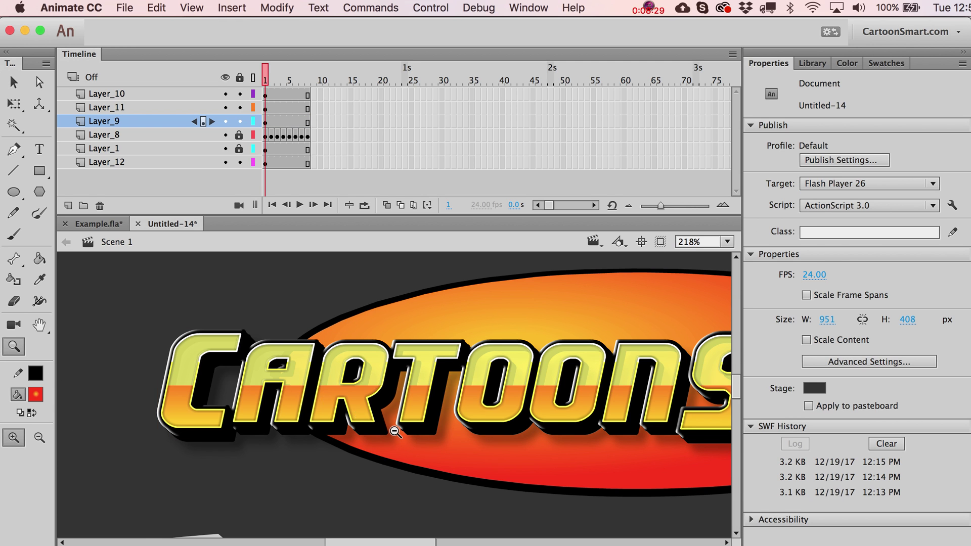
{"action": "key", "text": "super+minus"}
{"action": "left_click_drag", "start_coordinate": [101, 328], "coordinate": [647, 429]}
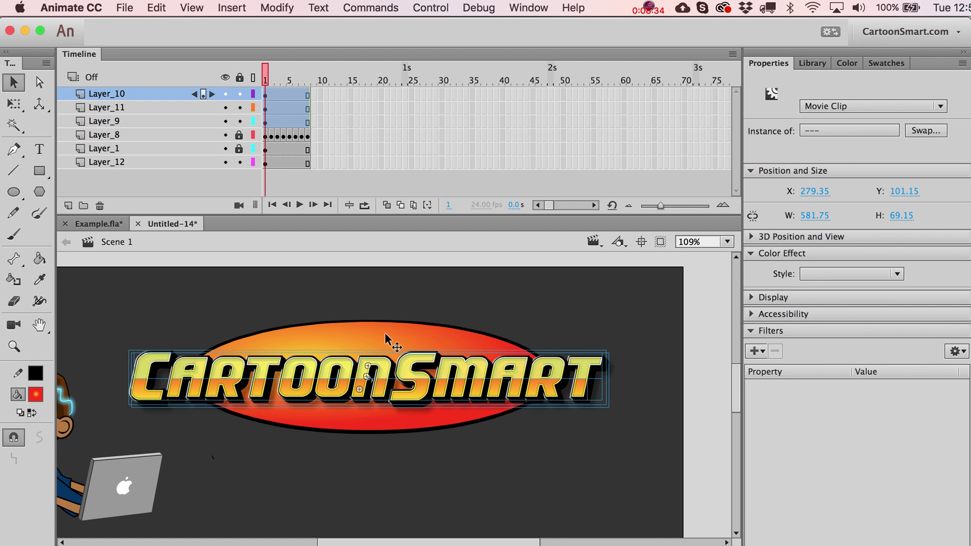
{"action": "key", "text": "F8"}
{"action": "key", "text": "Return"}
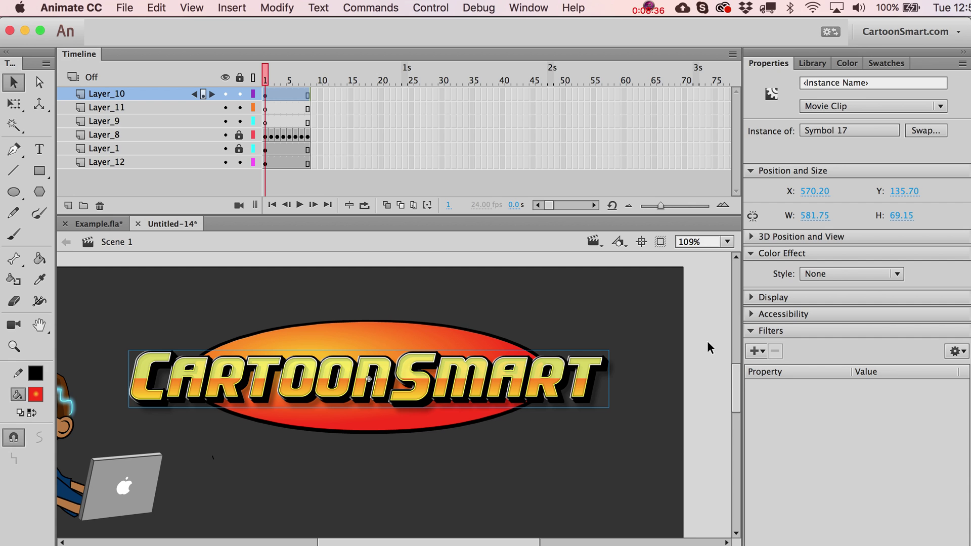
{"action": "left_click", "coordinate": [755, 351]}
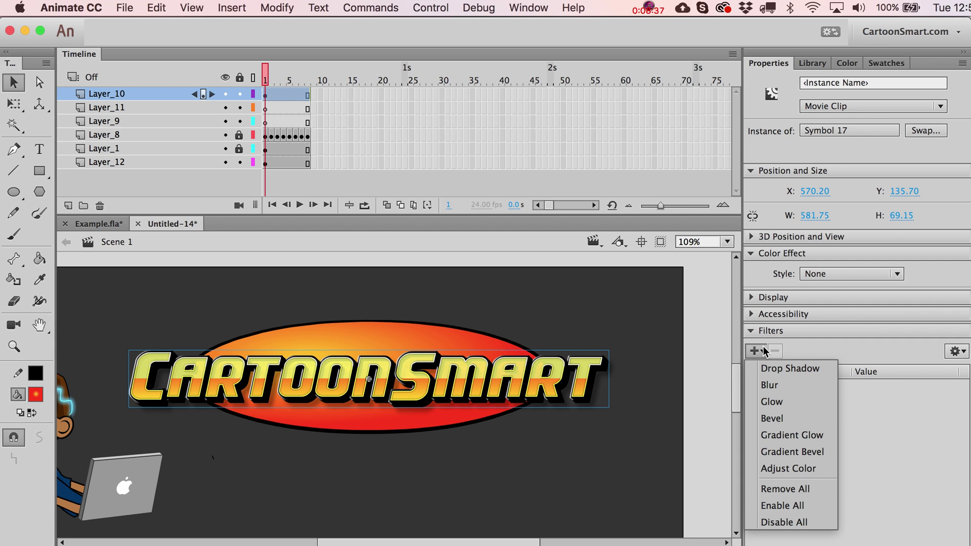
Step: Add an Adjust Color filter to Symbol 17, trial brightness and hue shifts, and leave hue at 0
{"action": "left_click", "coordinate": [789, 469]}
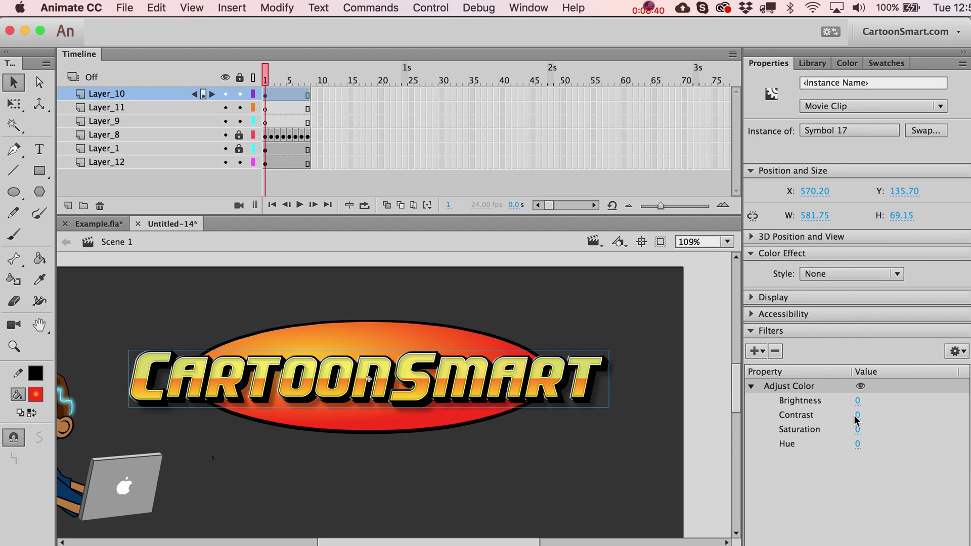
{"action": "left_click_drag", "start_coordinate": [858, 401], "coordinate": [778, 437]}
{"action": "key", "text": "ctrl+z"}
{"action": "key", "text": "ctrl+z"}
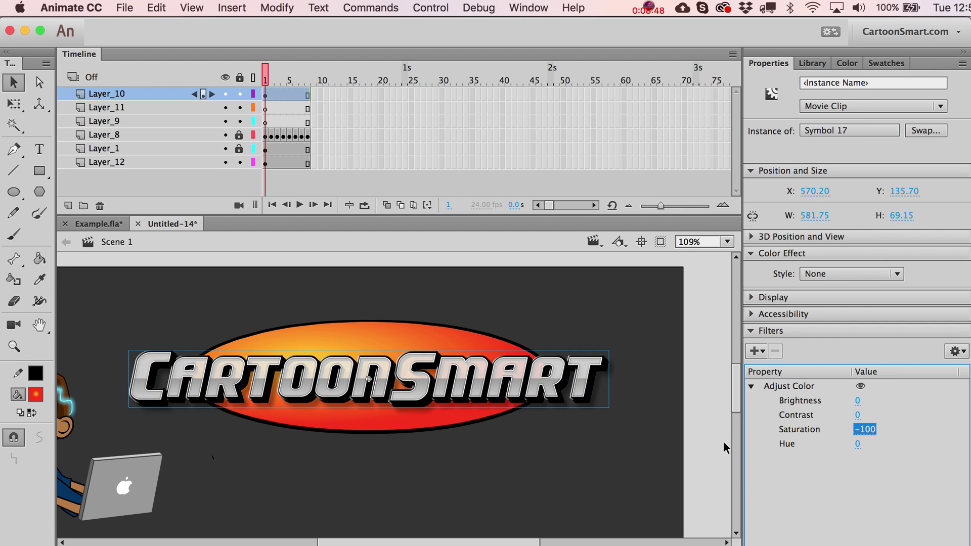
{"action": "key", "text": "ctrl+z"}
{"action": "left_click_drag", "start_coordinate": [857, 447], "coordinate": [929, 448]}
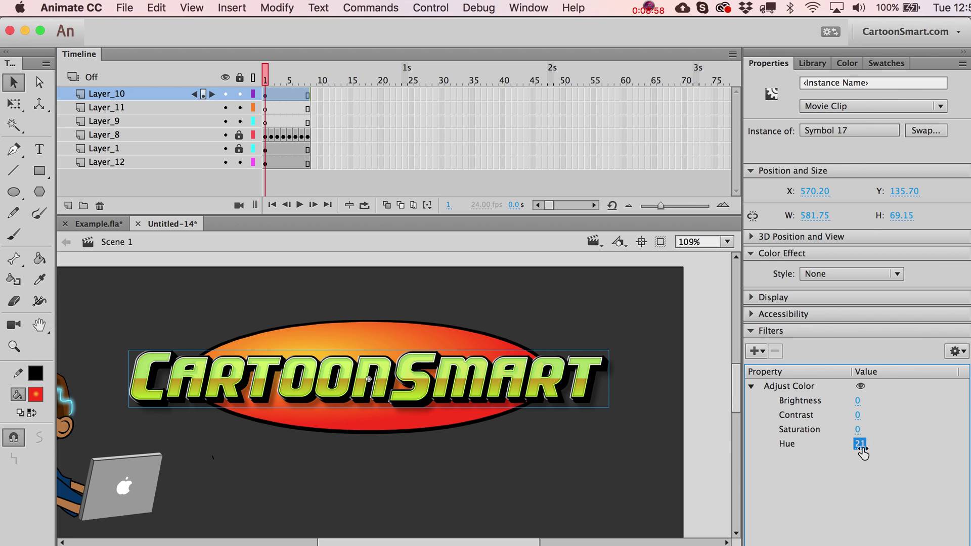
{"action": "left_click_drag", "start_coordinate": [860, 455], "coordinate": [958, 444]}
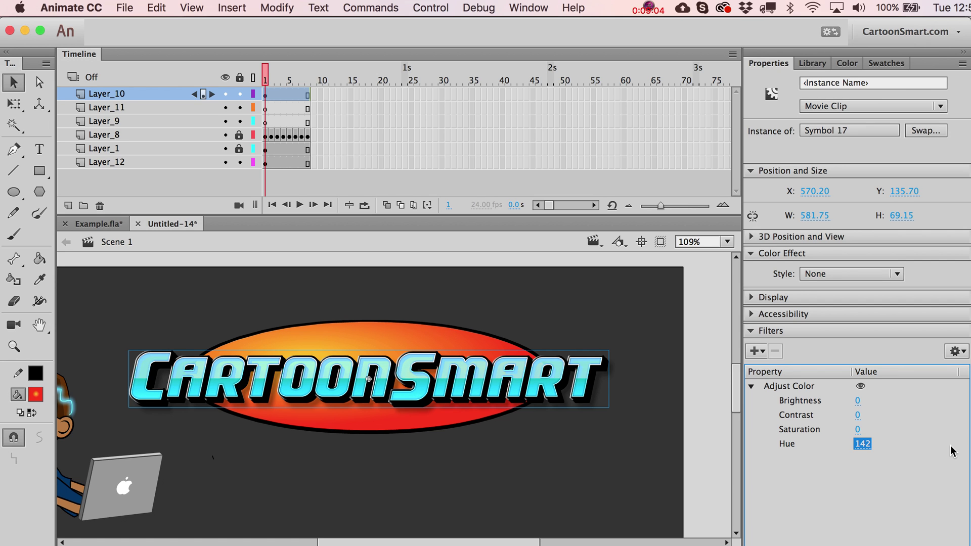
{"action": "type", "text": "00"}
{"action": "key", "text": "Return"}
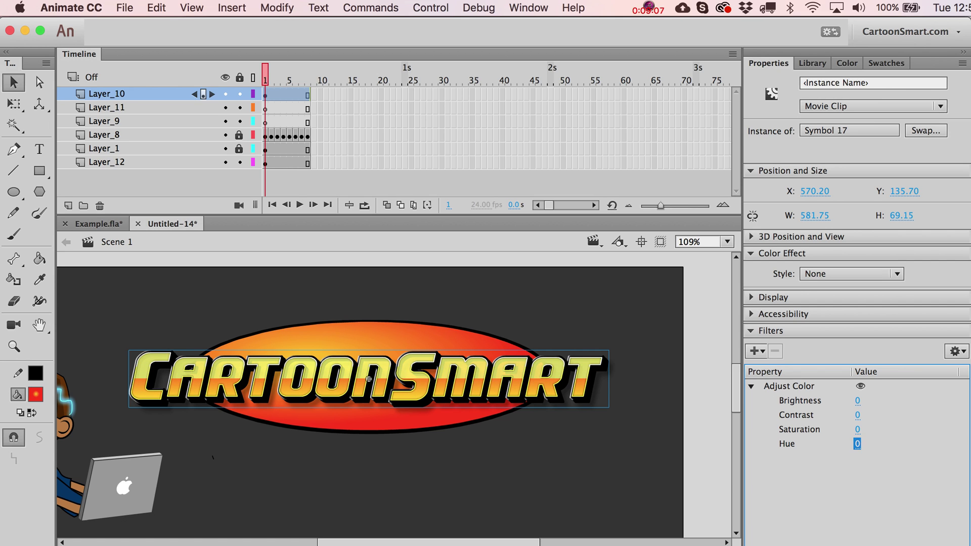
Step: Set the color effect to Advanced and try a -133 blue offset and -71 green offset
{"action": "left_click", "coordinate": [827, 272]}
{"action": "left_click", "coordinate": [833, 340]}
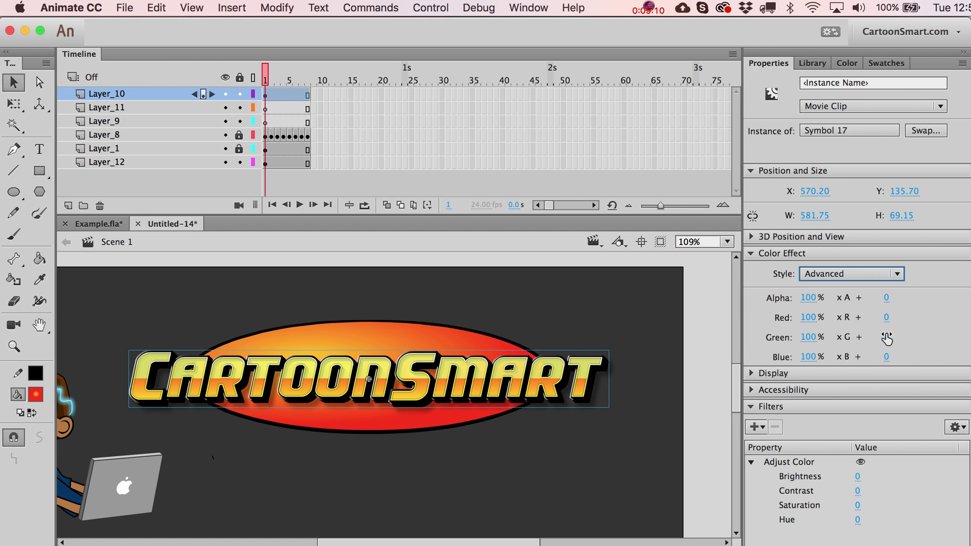
{"action": "left_click", "coordinate": [886, 357]}
{"action": "type", "text": "-133"}
{"action": "key", "text": "Return"}
{"action": "left_click", "coordinate": [890, 356]}
{"action": "type", "text": "0"}
{"action": "key", "text": "Return"}
{"action": "left_click_drag", "start_coordinate": [885, 338], "coordinate": [885, 318]}
{"action": "left_click", "coordinate": [886, 317]}
Step: Tint the lettering green with lowered red and 83% green, then reset the red offset to 0
{"action": "mouse_move", "coordinate": [817, 357]}
{"action": "left_mouse_down"}
{"action": "mouse_move", "coordinate": [786, 349]}
{"action": "mouse_move", "coordinate": [863, 352]}
{"action": "mouse_move", "coordinate": [814, 356]}
{"action": "left_mouse_up"}
{"action": "left_click_drag", "start_coordinate": [809, 317], "coordinate": [745, 320]}
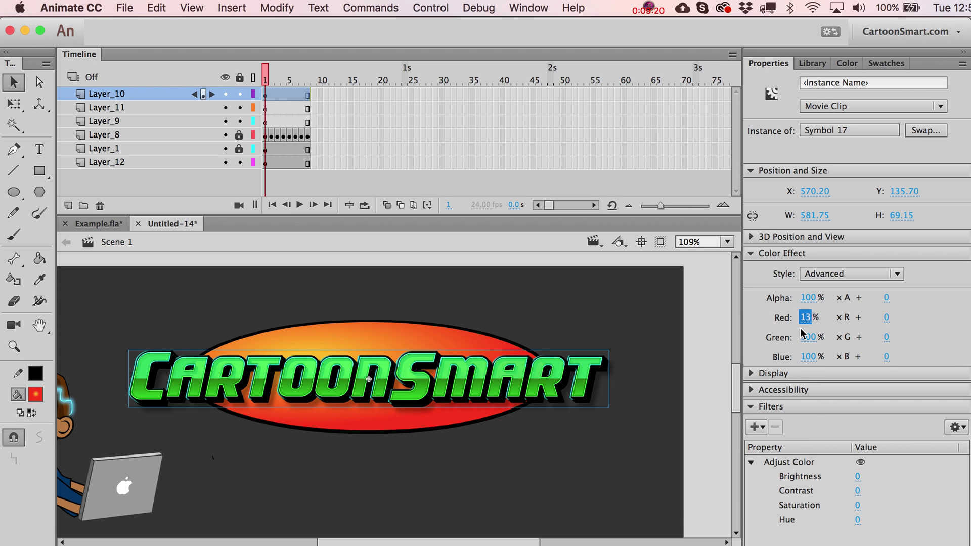
{"action": "left_click_drag", "start_coordinate": [809, 336], "coordinate": [885, 360]}
{"action": "mouse_move", "coordinate": [813, 344]}
{"action": "left_mouse_down"}
{"action": "mouse_move", "coordinate": [797, 338]}
{"action": "mouse_move", "coordinate": [808, 338]}
{"action": "left_mouse_up"}
{"action": "left_click_drag", "start_coordinate": [885, 356], "coordinate": [940, 354]}
{"action": "left_click_drag", "start_coordinate": [888, 336], "coordinate": [963, 312]}
{"action": "type", "text": "0"}
{"action": "key", "text": "Return"}
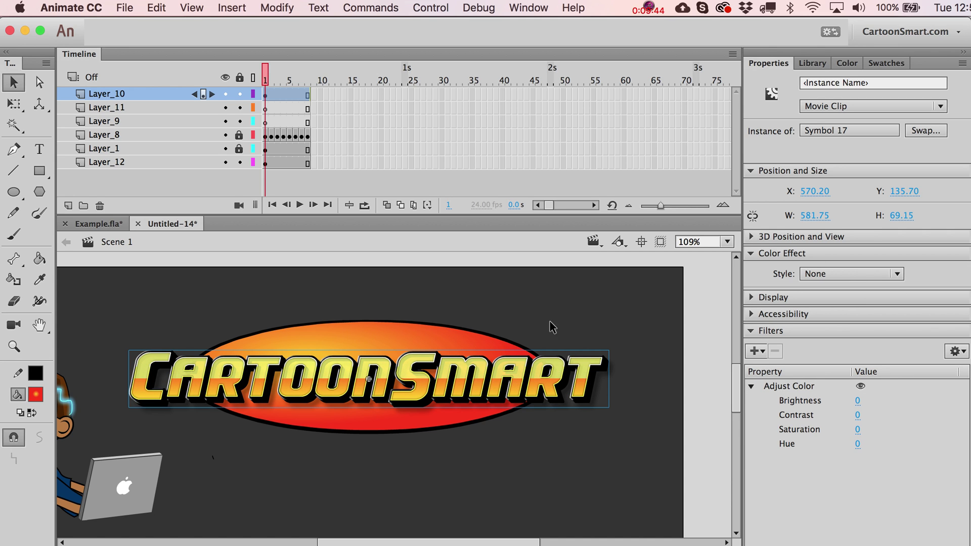
Step: Remove the Adjust Color filter from the CartoonSmart lettering
{"action": "left_click", "coordinate": [779, 390]}
{"action": "left_click", "coordinate": [776, 350]}
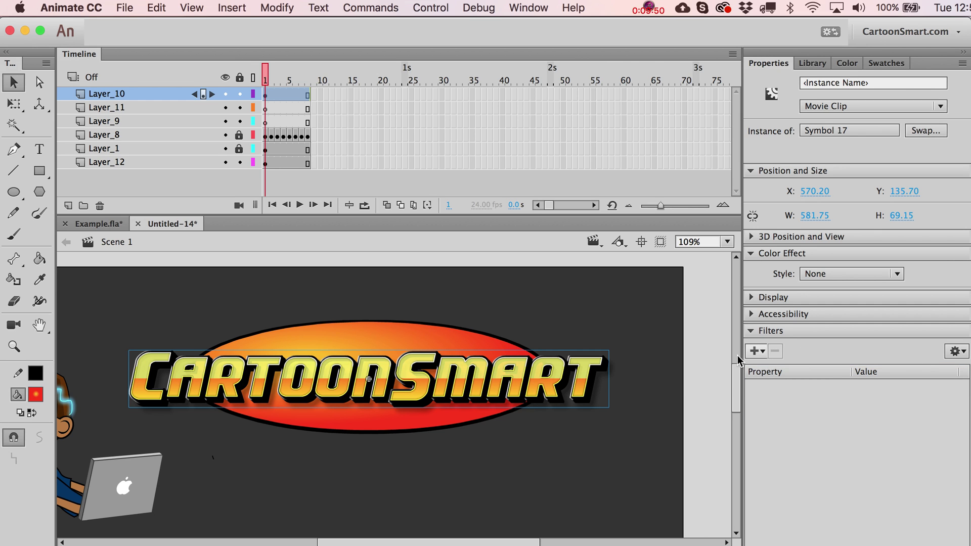
{"action": "left_click", "coordinate": [755, 350]}
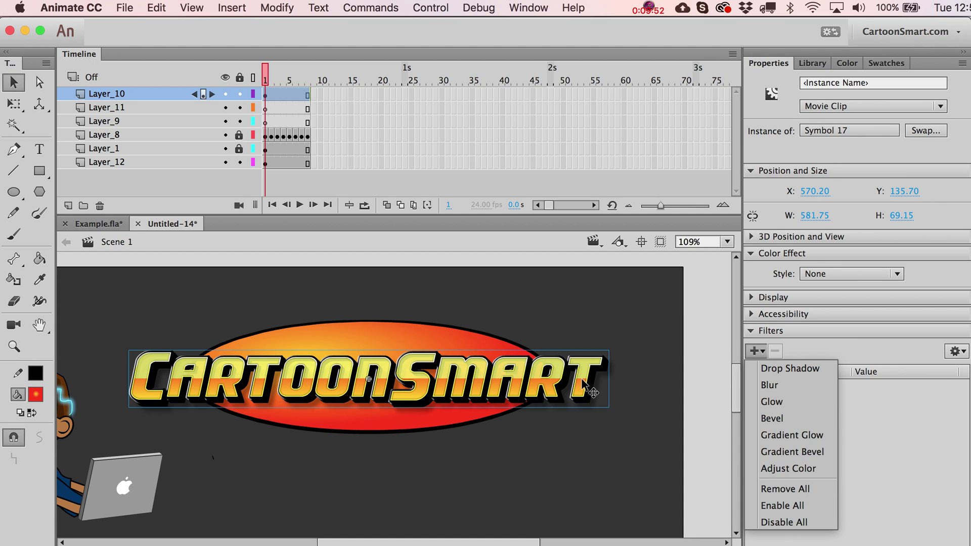
{"action": "left_click", "coordinate": [609, 331]}
Step: Select the text backing and bring up the options for its Bevel filter
{"action": "left_click", "coordinate": [619, 440]}
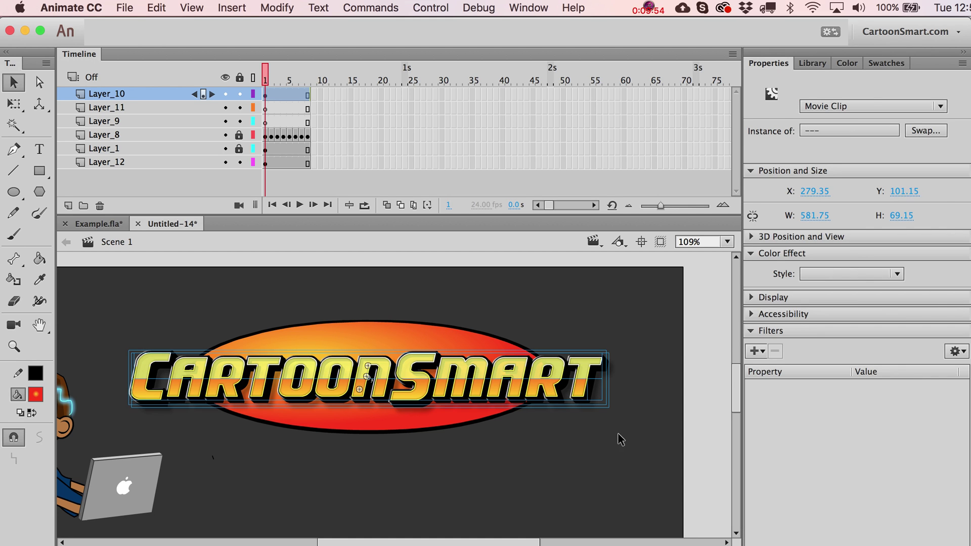
{"action": "left_click", "coordinate": [585, 402]}
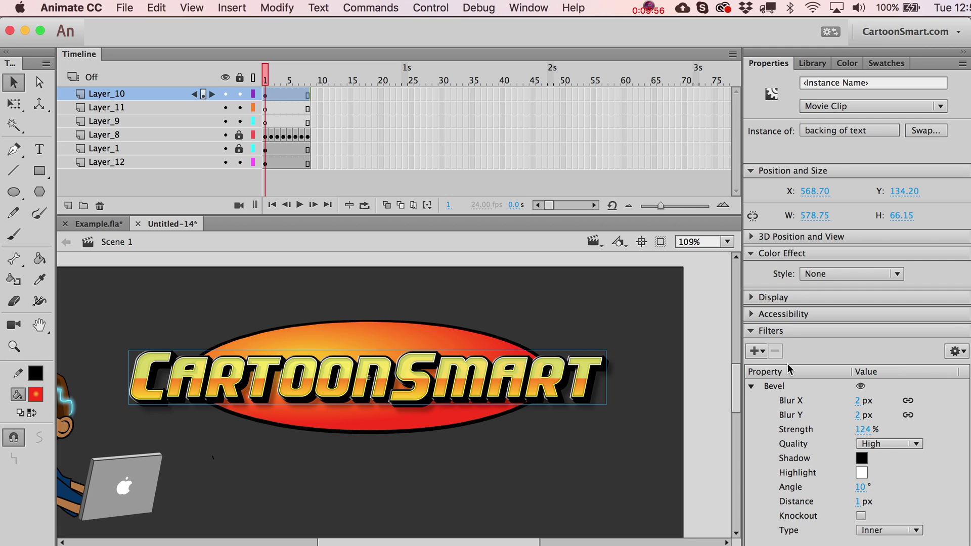
{"action": "left_click", "coordinate": [962, 353]}
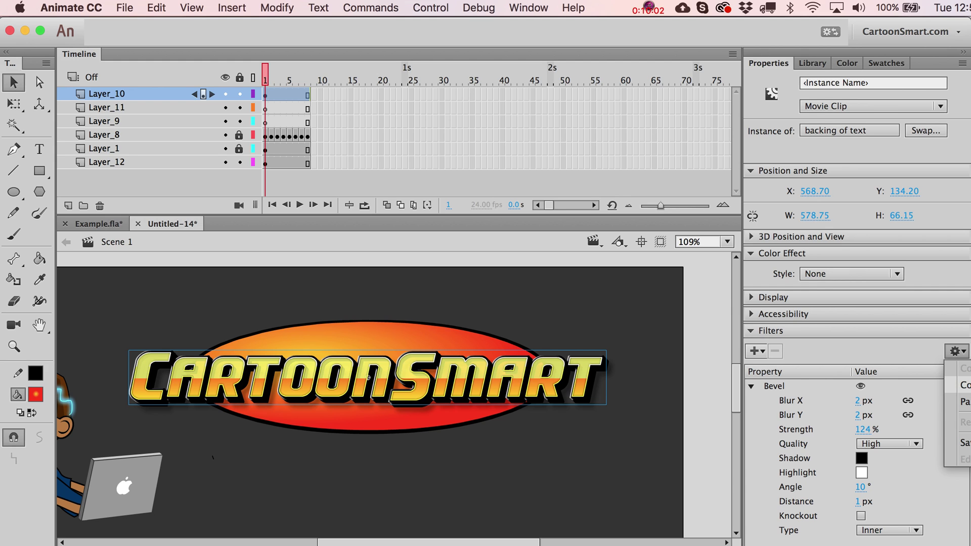
{"action": "left_click", "coordinate": [769, 385]}
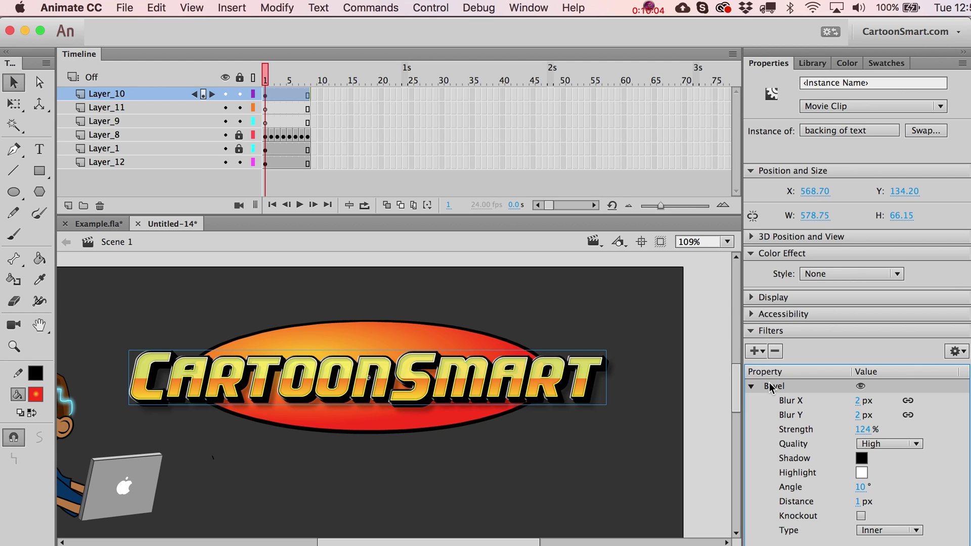
{"action": "left_click", "coordinate": [966, 352]}
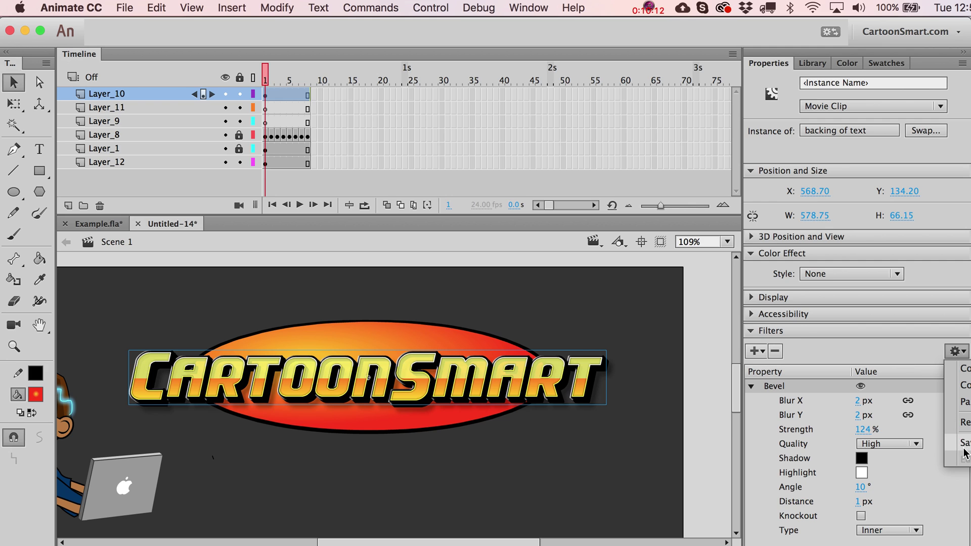
{"action": "left_click", "coordinate": [899, 356]}
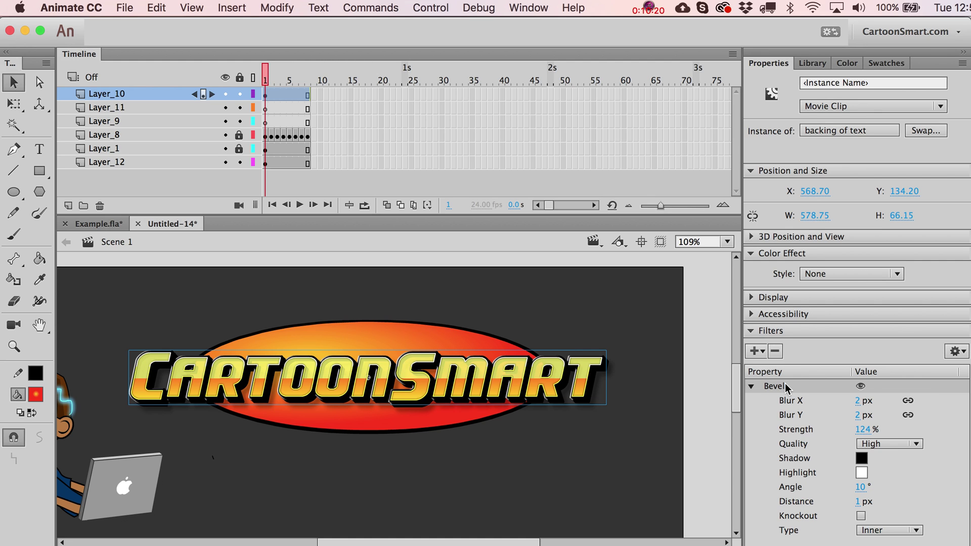
{"action": "left_click", "coordinate": [751, 389]}
{"action": "left_click", "coordinate": [751, 389]}
{"action": "left_click", "coordinate": [751, 387]}
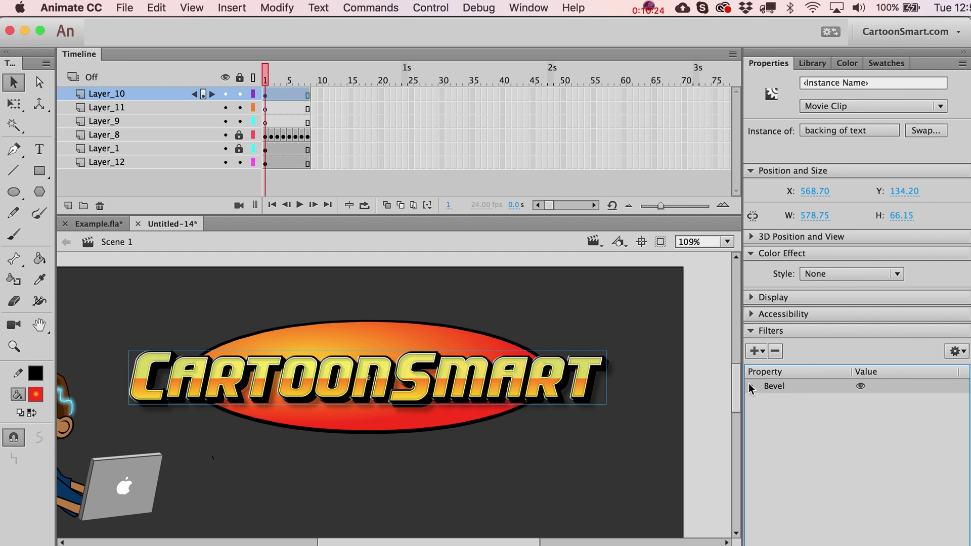
{"action": "left_click", "coordinate": [860, 387]}
{"action": "left_click", "coordinate": [860, 387]}
{"action": "left_click", "coordinate": [860, 387]}
{"action": "left_click", "coordinate": [860, 386]}
{"action": "left_click", "coordinate": [860, 386]}
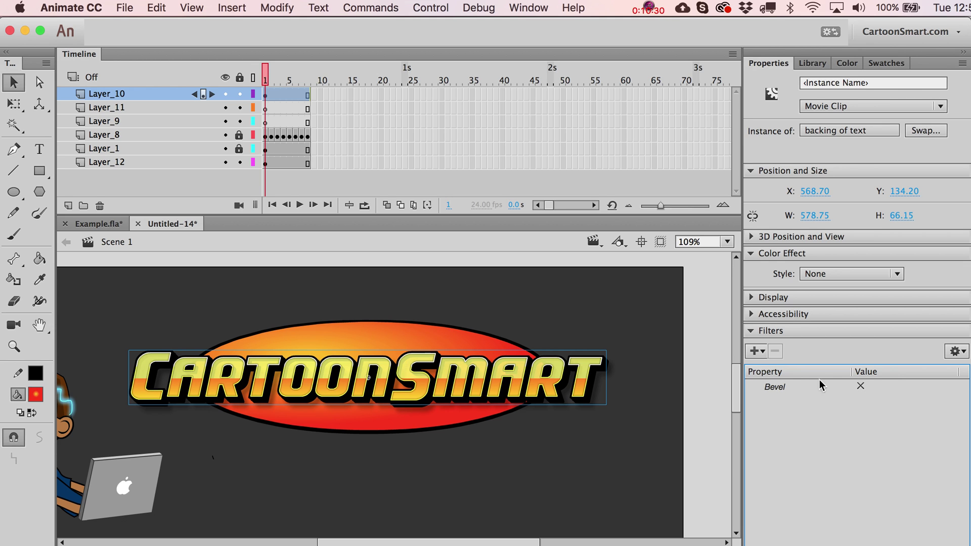
{"action": "left_click", "coordinate": [860, 387]}
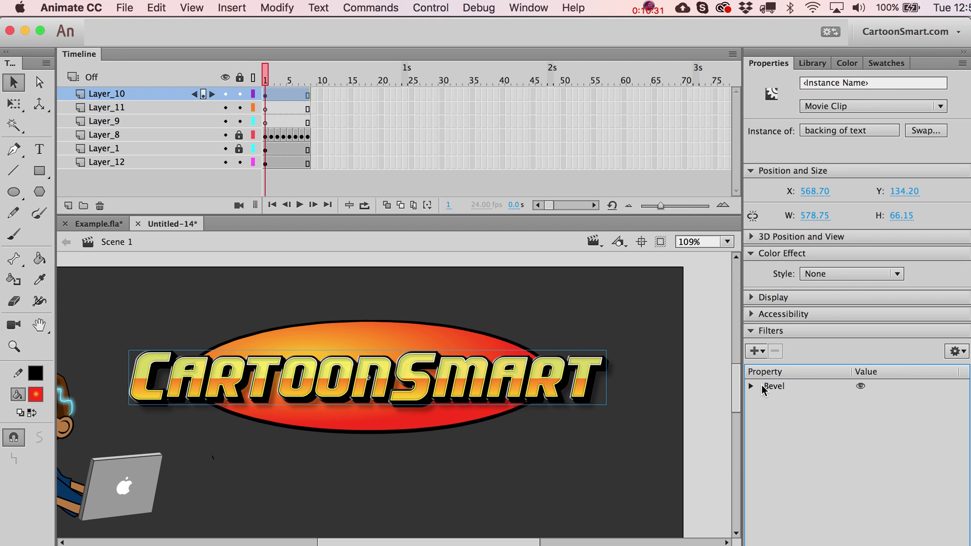
{"action": "left_click", "coordinate": [606, 337]}
{"action": "left_click", "coordinate": [597, 355]}
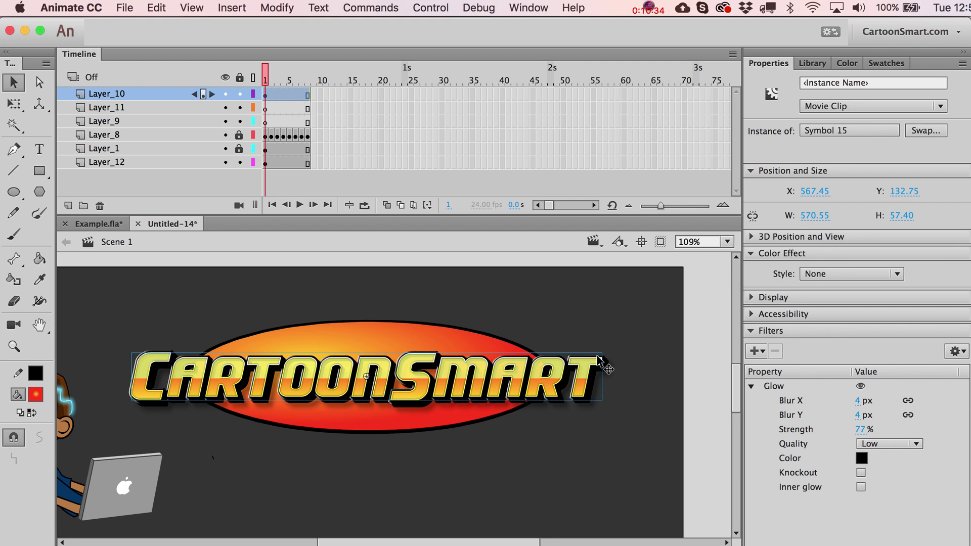
{"action": "left_click", "coordinate": [606, 350]}
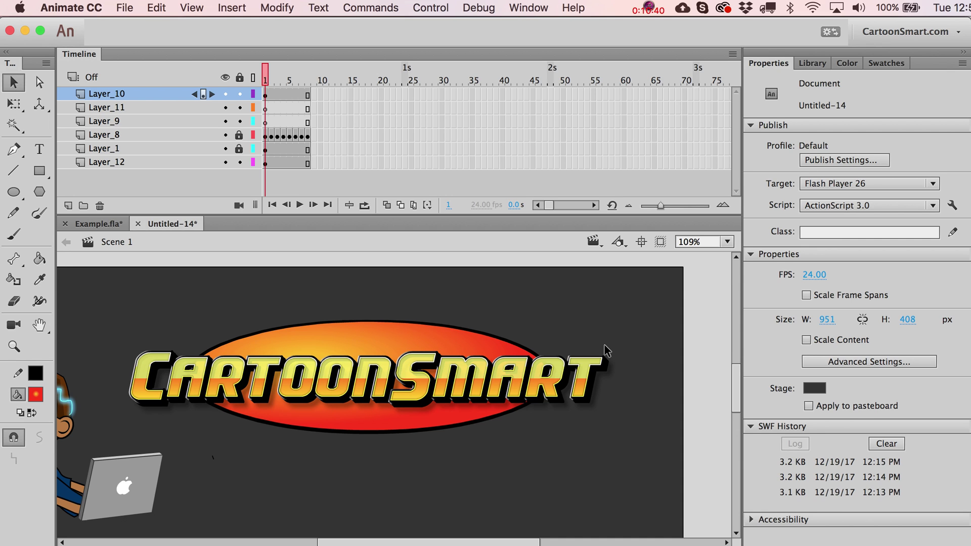
{"action": "left_click", "coordinate": [598, 374]}
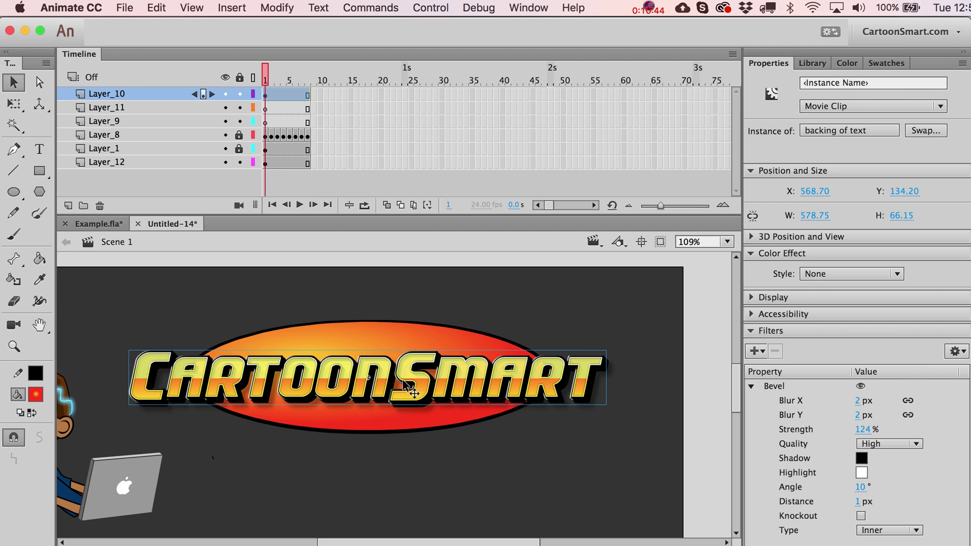
{"action": "left_click", "coordinate": [395, 333]}
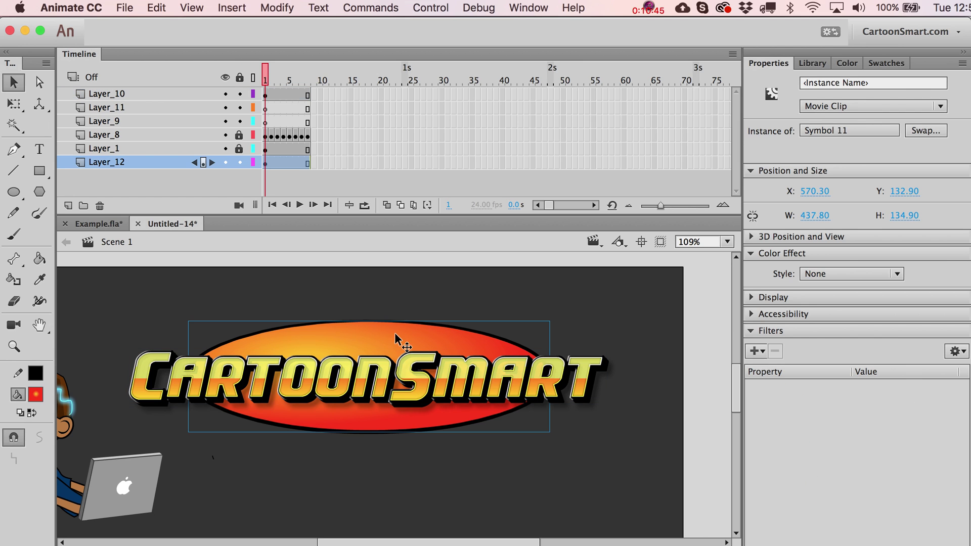
Step: Show the 3D Position and View settings, try a 3D tilt on the ellipse, and undo it
{"action": "left_click", "coordinate": [752, 237]}
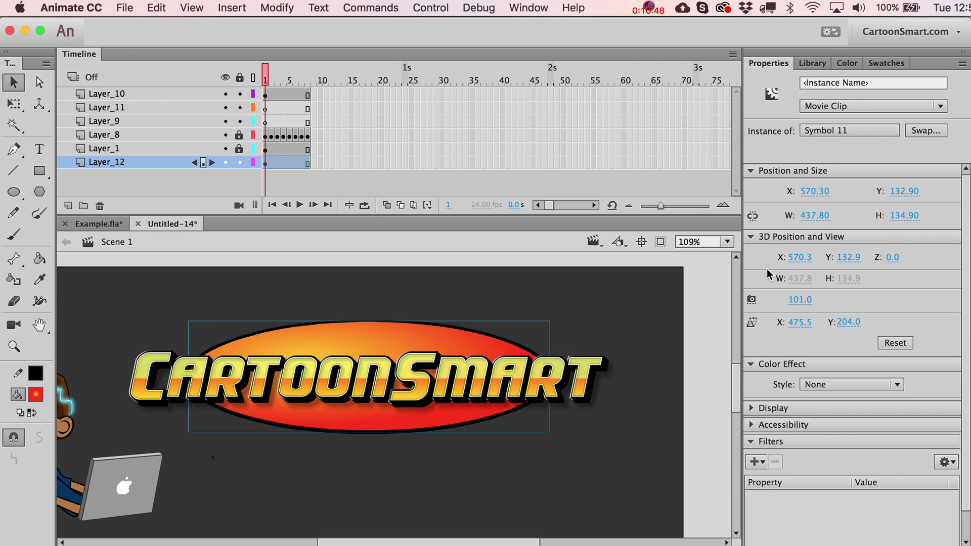
{"action": "left_click", "coordinate": [39, 104]}
{"action": "left_click", "coordinate": [88, 98]}
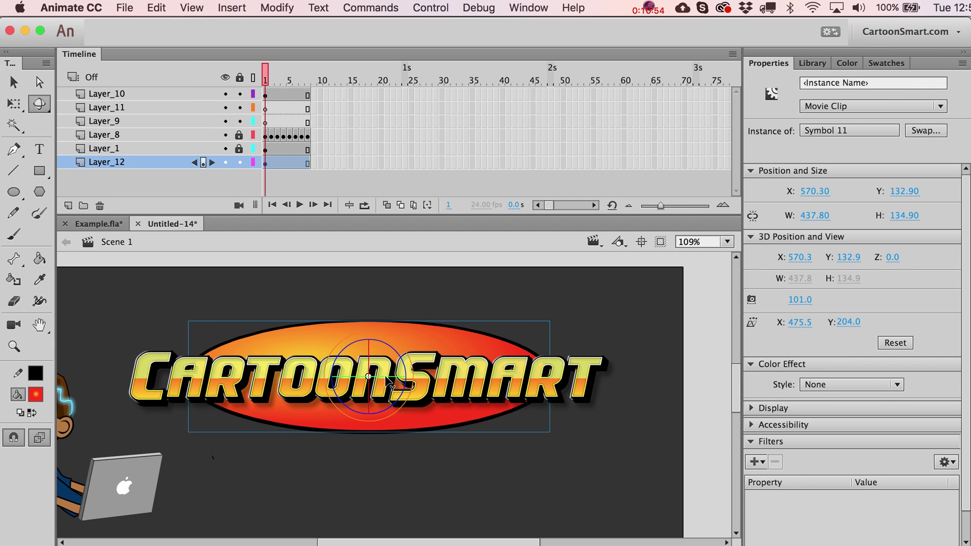
{"action": "mouse_move", "coordinate": [389, 383]}
{"action": "left_mouse_down"}
{"action": "mouse_move", "coordinate": [370, 380]}
{"action": "mouse_move", "coordinate": [392, 377]}
{"action": "left_mouse_up"}
{"action": "key", "text": "ctrl+z"}
{"action": "key", "text": "ctrl+z"}
{"action": "key", "text": "v"}
Step: Marquee-select the CartoonSmart lettering and convert it to movie clip Symbol 18
{"action": "left_click", "coordinate": [600, 318]}
{"action": "left_click_drag", "start_coordinate": [601, 318], "coordinate": [112, 433]}
{"action": "key", "text": "F8"}
{"action": "key", "text": "Return"}
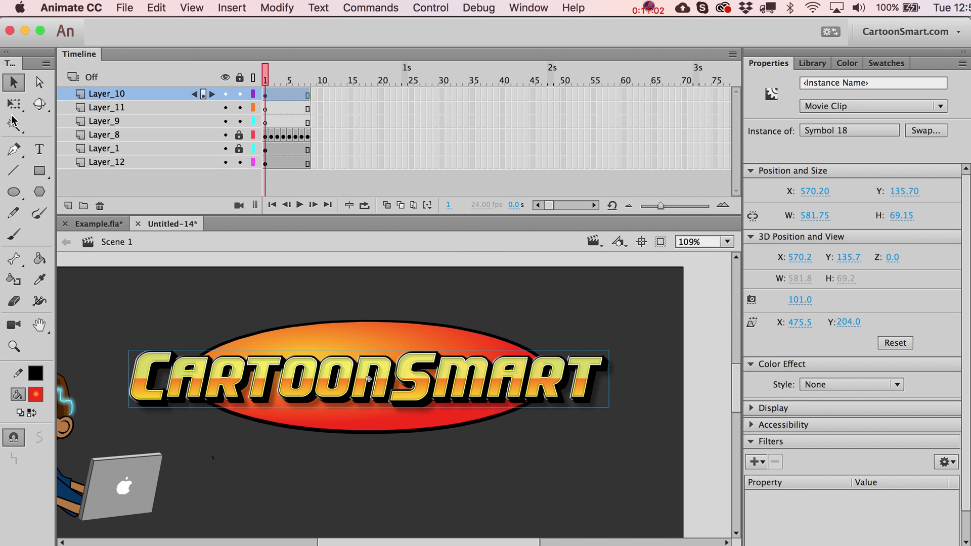
Step: Tilt the lettering in 3D and set 3D X 641, Y 123, Z 20.9, and the vanishing point
{"action": "left_click", "coordinate": [39, 104]}
{"action": "mouse_move", "coordinate": [386, 390]}
{"action": "left_mouse_down"}
{"action": "mouse_move", "coordinate": [376, 387]}
{"action": "mouse_move", "coordinate": [420, 385]}
{"action": "mouse_move", "coordinate": [364, 386]}
{"action": "mouse_move", "coordinate": [397, 387]}
{"action": "mouse_move", "coordinate": [379, 381]}
{"action": "mouse_move", "coordinate": [396, 366]}
{"action": "mouse_move", "coordinate": [390, 374]}
{"action": "left_mouse_up"}
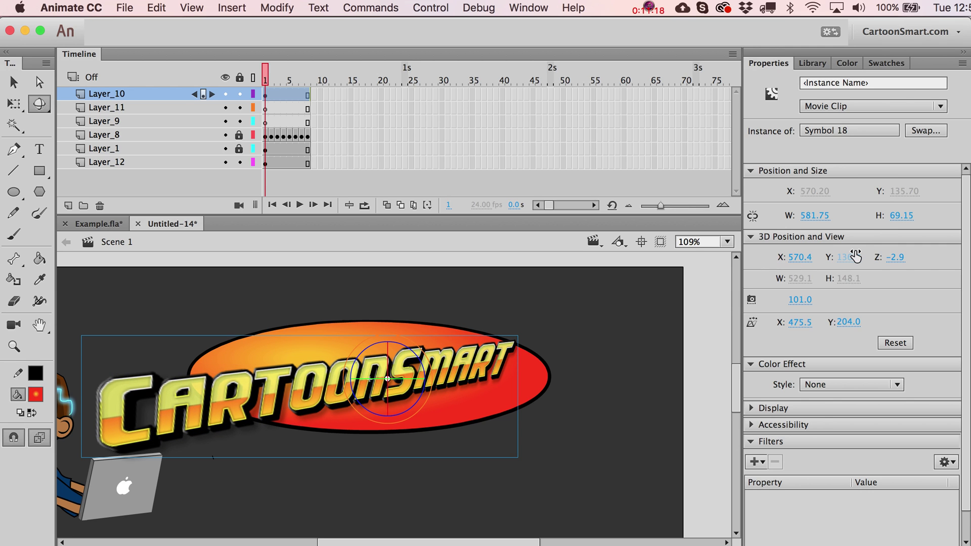
{"action": "left_click", "coordinate": [799, 256]}
{"action": "type", "text": "641"}
{"action": "key", "text": "Return"}
{"action": "left_click", "coordinate": [849, 257]}
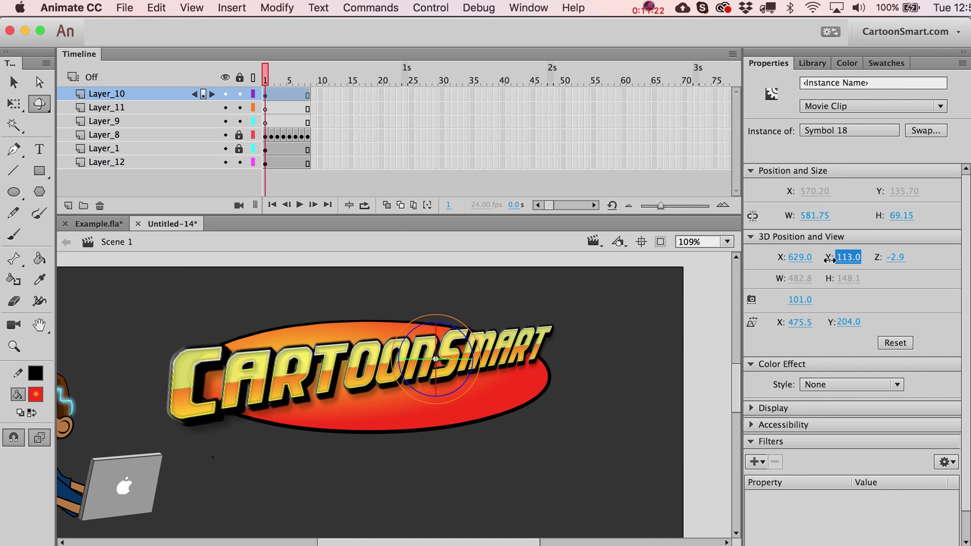
{"action": "type", "text": "123"}
{"action": "key", "text": "Return"}
{"action": "left_click_drag", "start_coordinate": [880, 260], "coordinate": [890, 271]}
{"action": "mouse_move", "coordinate": [799, 322]}
{"action": "left_mouse_down"}
{"action": "mouse_move", "coordinate": [900, 319]}
{"action": "mouse_move", "coordinate": [795, 324]}
{"action": "mouse_move", "coordinate": [814, 324]}
{"action": "mouse_move", "coordinate": [800, 299]}
{"action": "mouse_move", "coordinate": [865, 309]}
{"action": "mouse_move", "coordinate": [761, 313]}
{"action": "mouse_move", "coordinate": [861, 312]}
{"action": "mouse_move", "coordinate": [753, 323]}
{"action": "mouse_move", "coordinate": [834, 314]}
{"action": "mouse_move", "coordinate": [796, 315]}
{"action": "mouse_move", "coordinate": [803, 320]}
{"action": "left_mouse_up"}
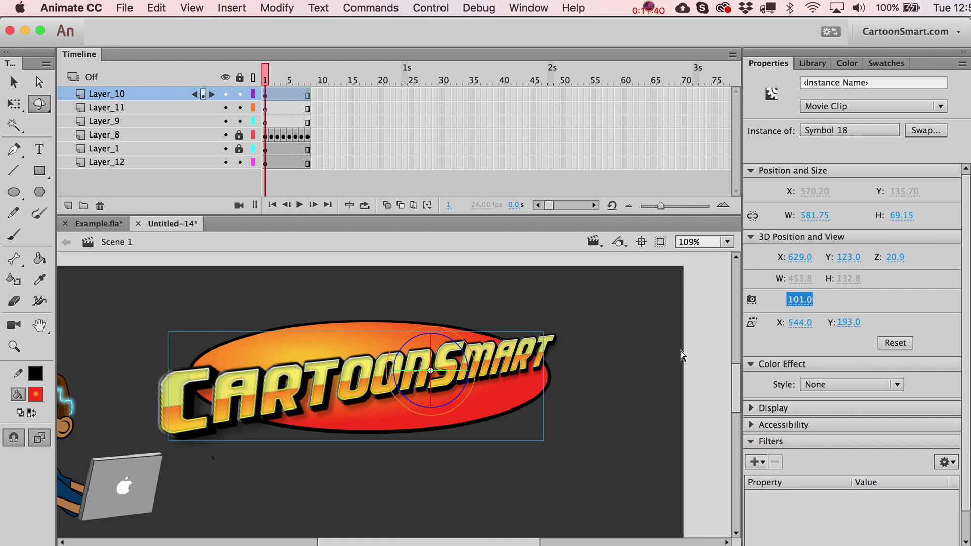
Step: Refine the lettering's 3D tilt and rotate it level across the ellipse with Free Transform
{"action": "key", "text": "v"}
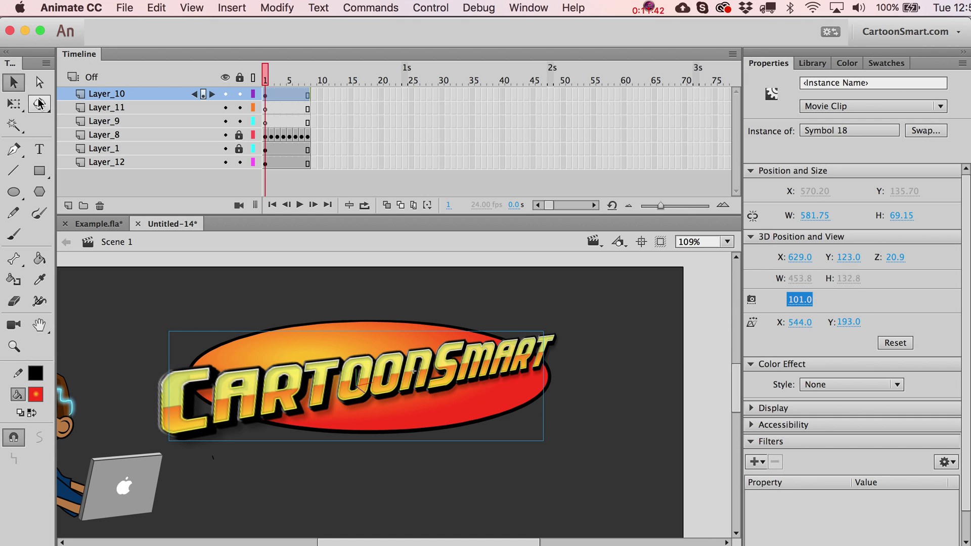
{"action": "key", "text": "w"}
{"action": "mouse_move", "coordinate": [433, 389]}
{"action": "left_mouse_down"}
{"action": "mouse_move", "coordinate": [427, 374]}
{"action": "mouse_move", "coordinate": [430, 393]}
{"action": "mouse_move", "coordinate": [458, 400]}
{"action": "mouse_move", "coordinate": [408, 403]}
{"action": "mouse_move", "coordinate": [440, 389]}
{"action": "left_mouse_up"}
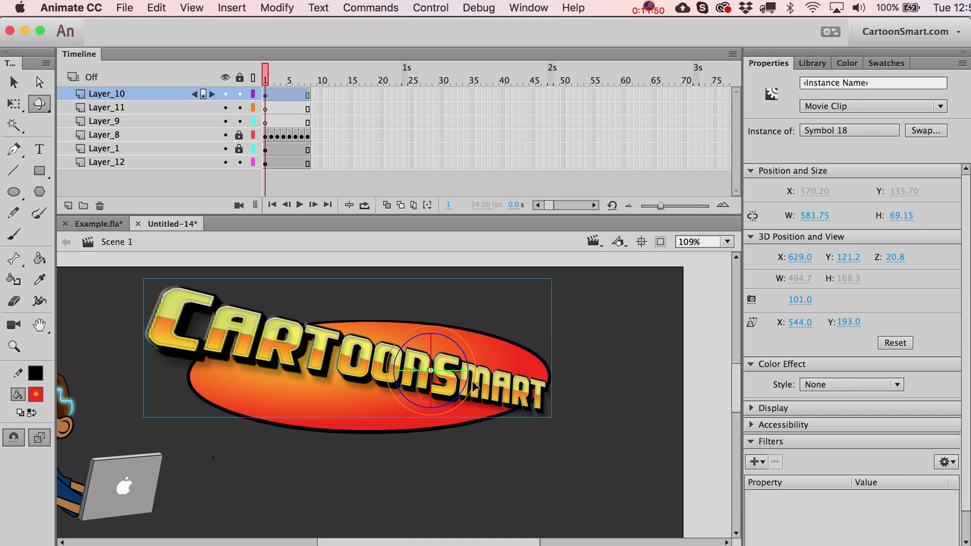
{"action": "key", "text": "q"}
{"action": "left_click_drag", "start_coordinate": [580, 418], "coordinate": [589, 397]}
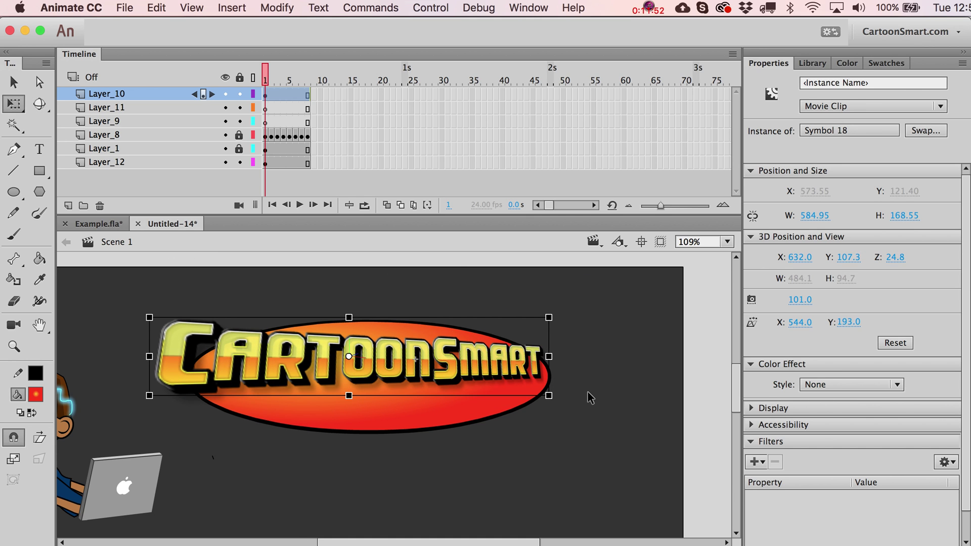